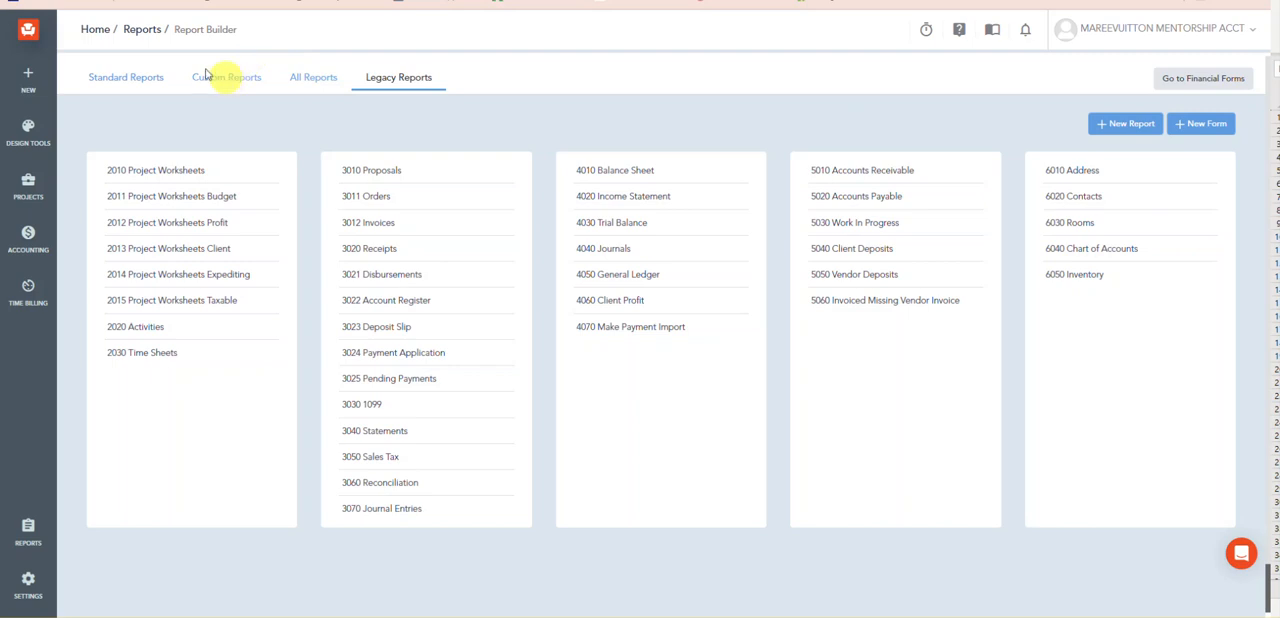
Step: Open the 2013 Project Worksheets Client report from the legacy reports
click(146, 87)
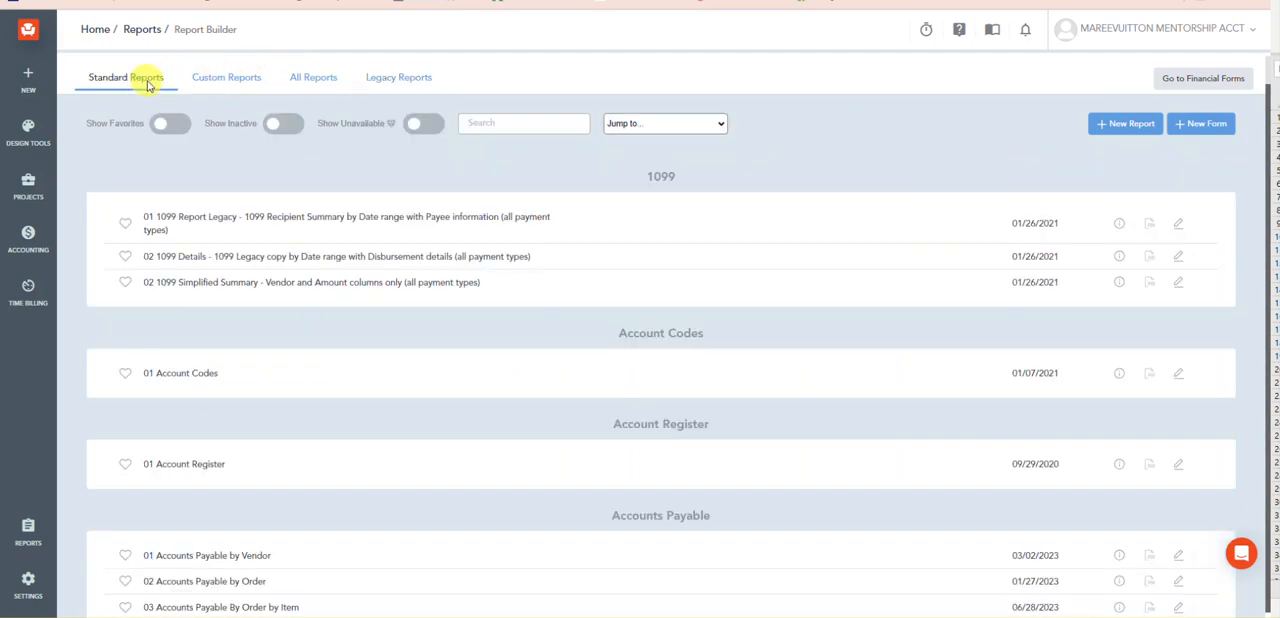
click(414, 84)
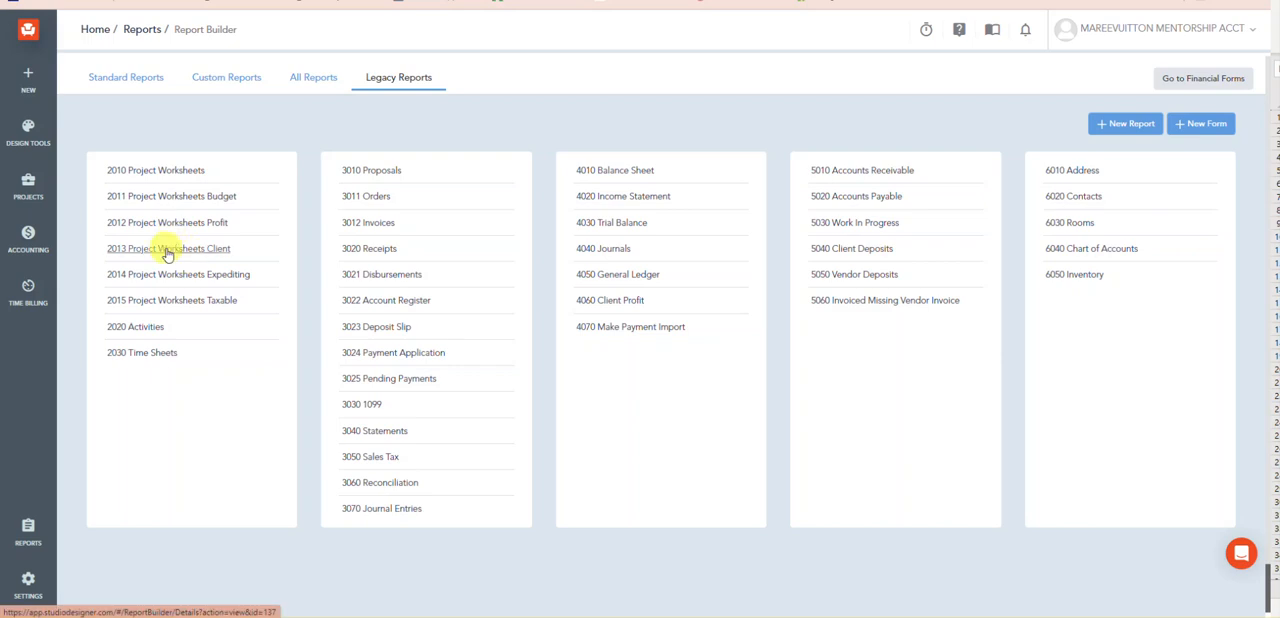
click(164, 249)
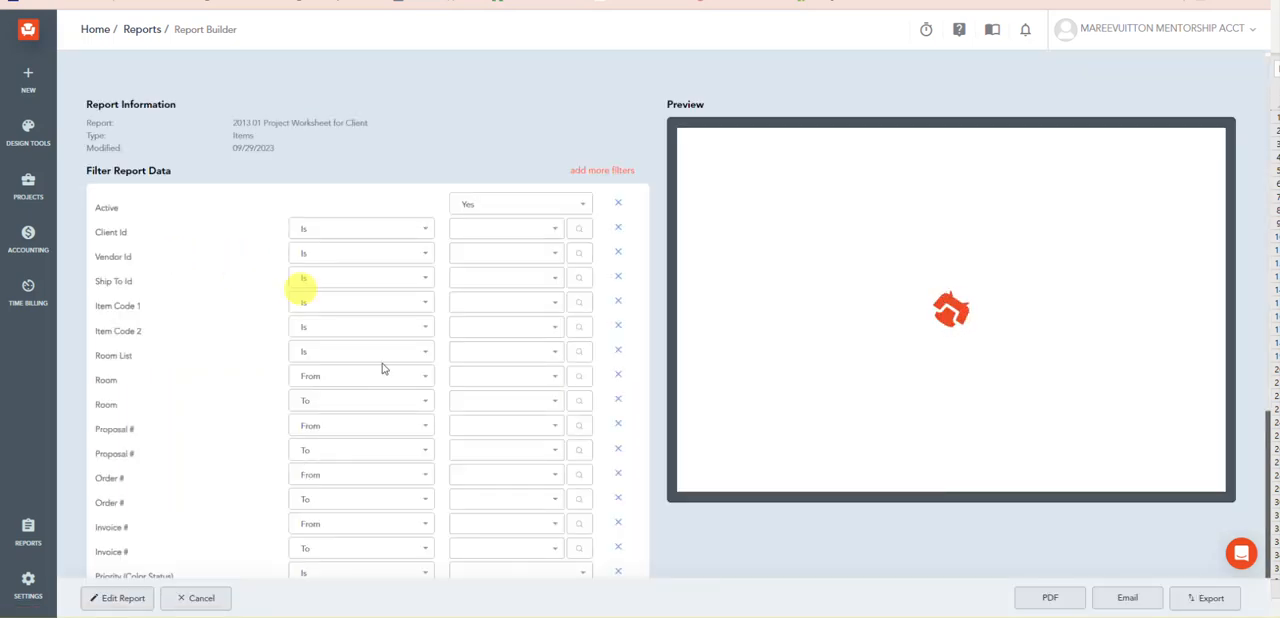
Step: Filter the worksheet preview by Client Id to ALYS BEACH TEST CLIENT
click(476, 237)
text(al)
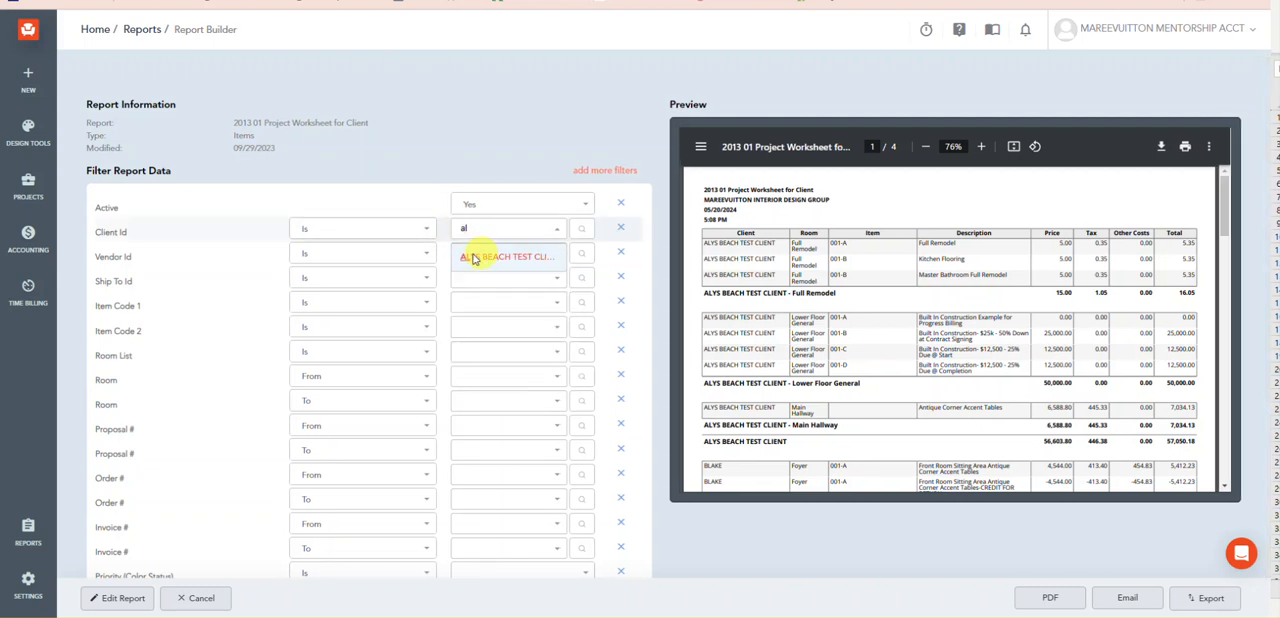
click(472, 256)
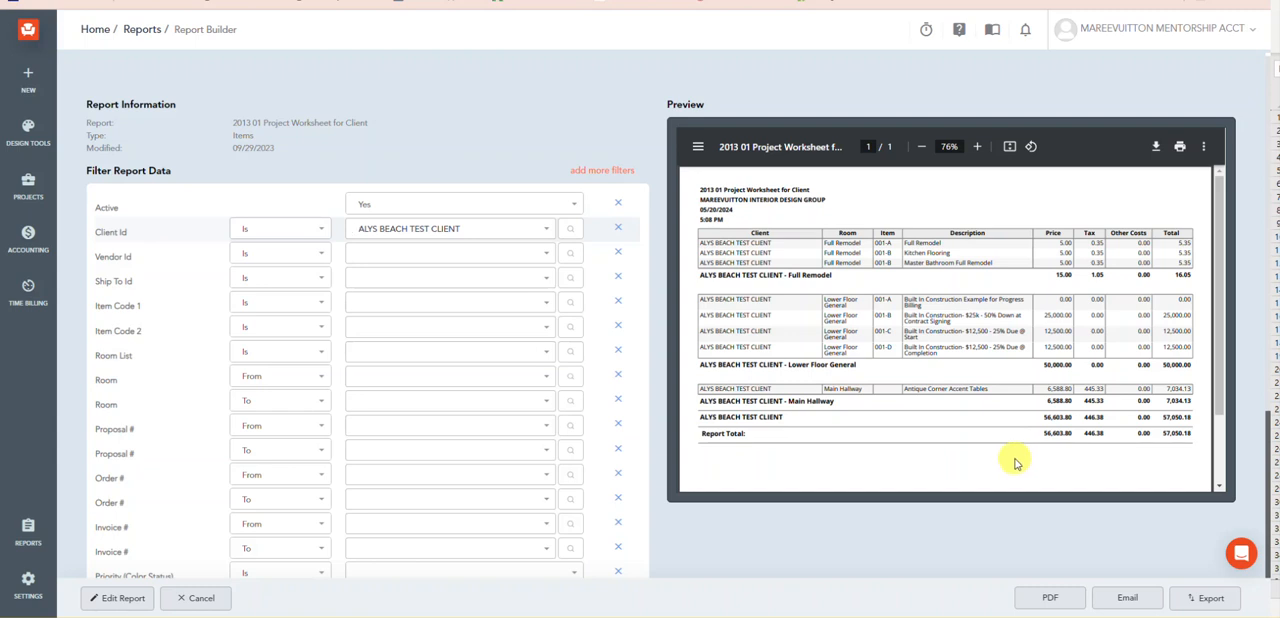
Step: Open the report's data specification for editing and examine the fields available under Item Selling Costs
click(112, 602)
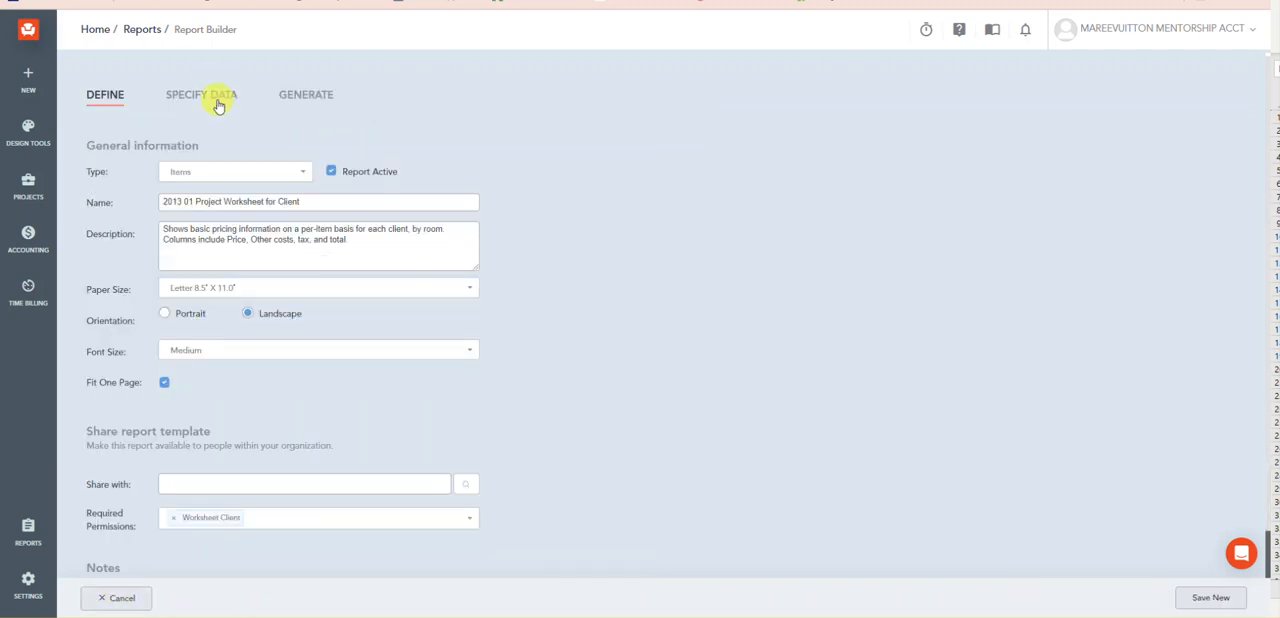
click(216, 100)
scroll(950, 210, down, 3)
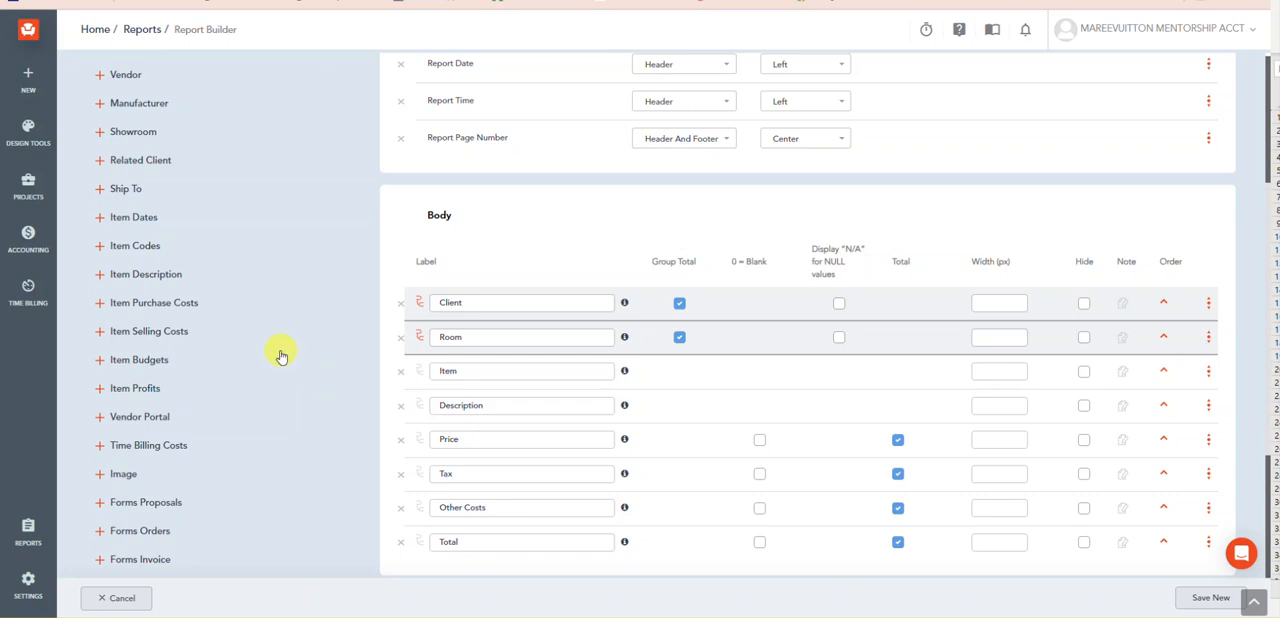
click(145, 340)
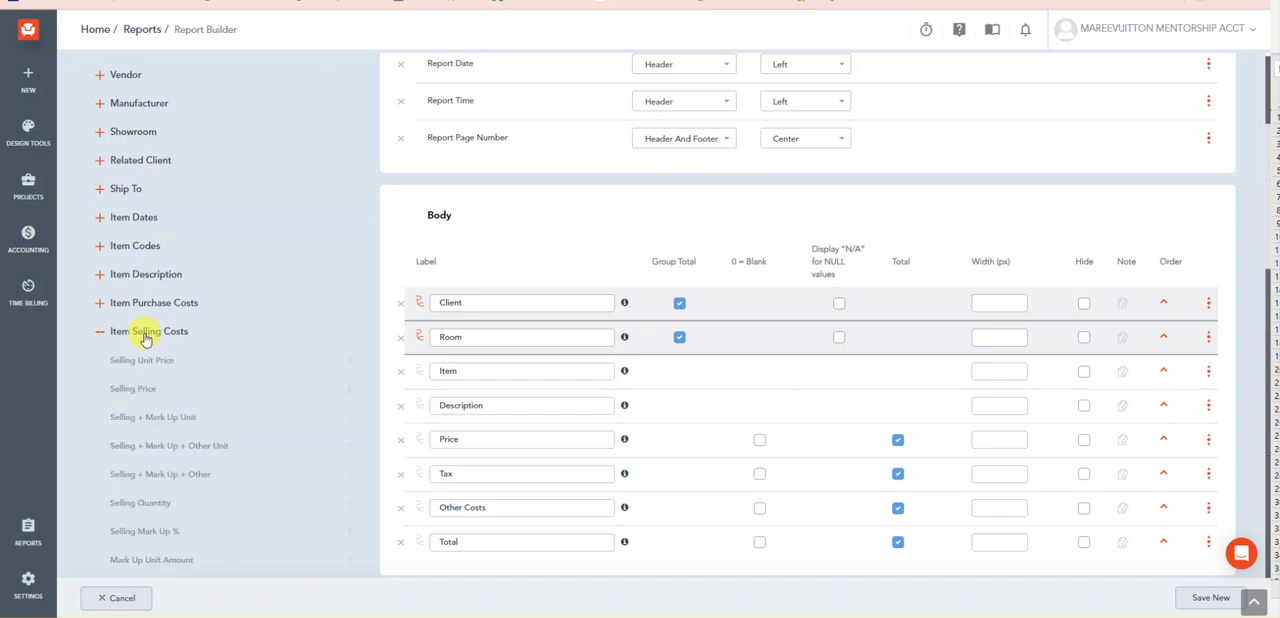
scroll(150, 365, down, 2)
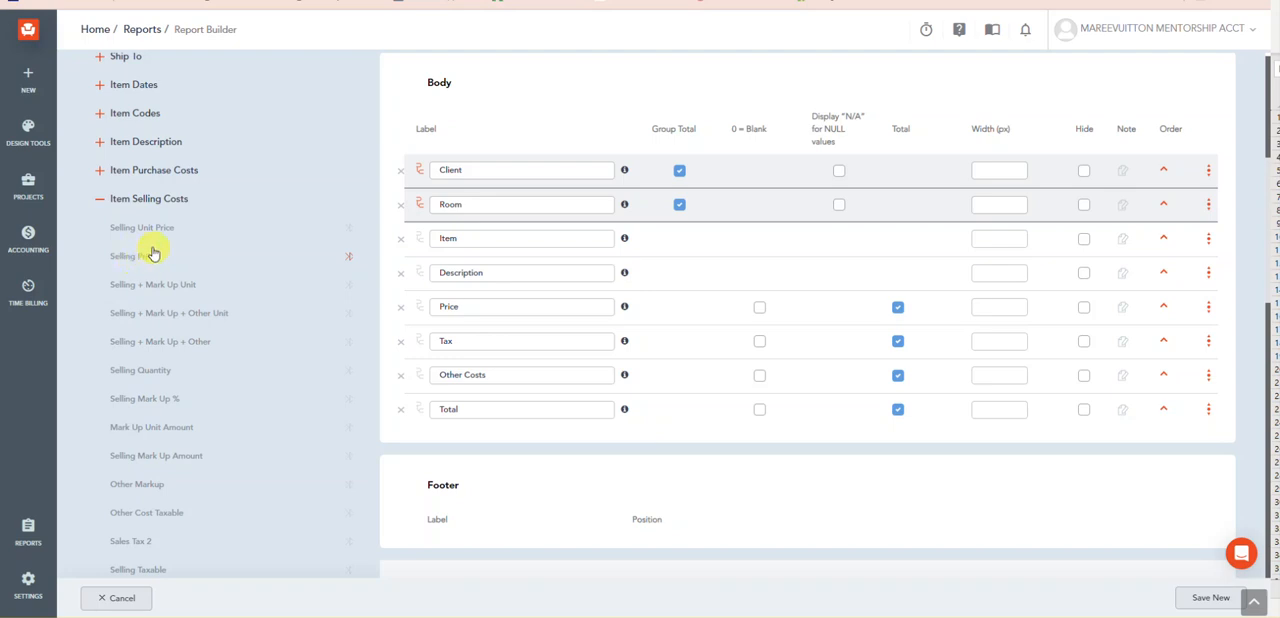
scroll(150, 258, down, 5)
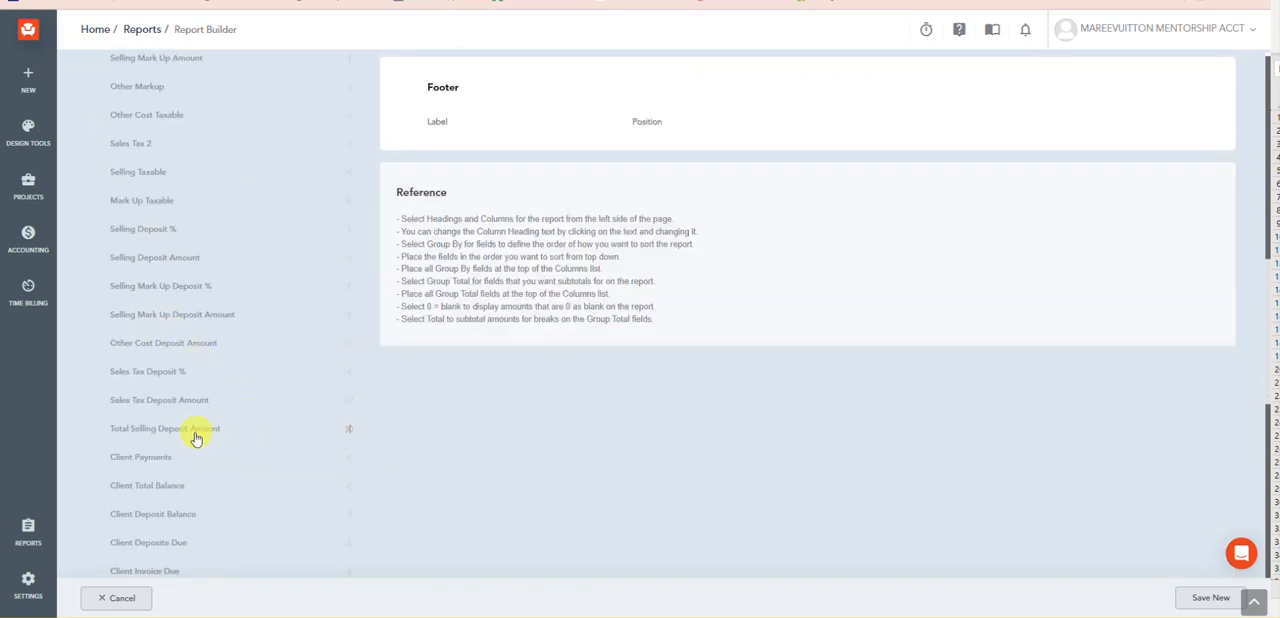
scroll(183, 452, down, 2)
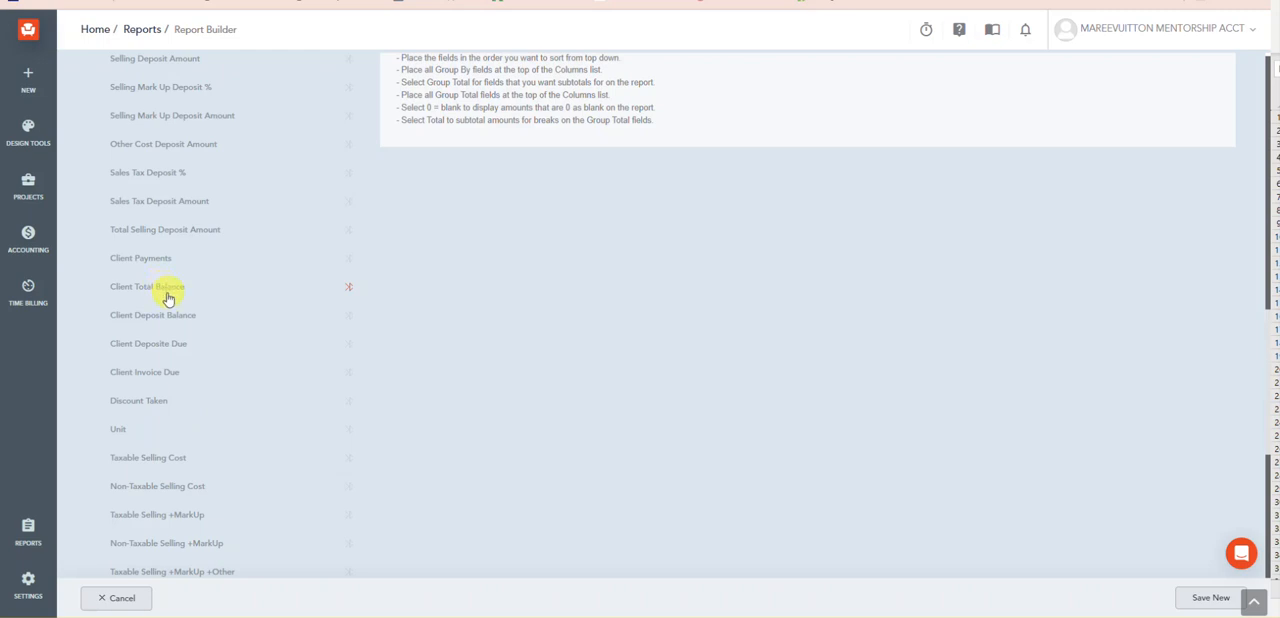
scroll(168, 298, up, 2)
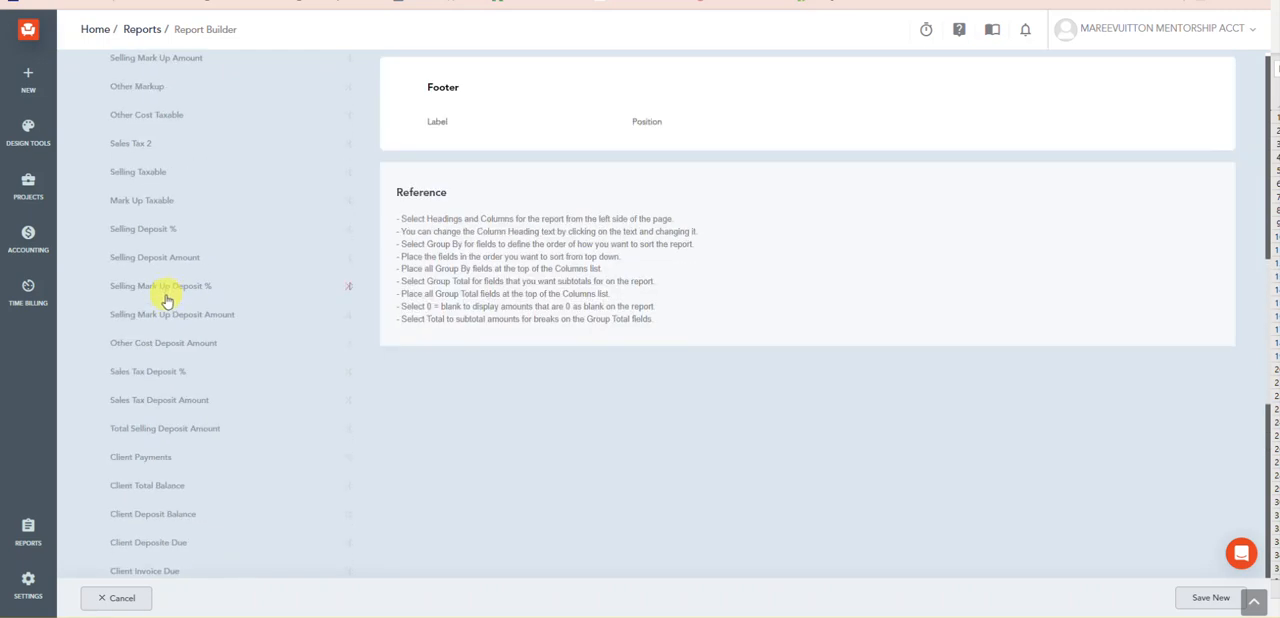
Step: Hide the Price, Tax and Other Costs columns in the report body
scroll(165, 300, up, 3)
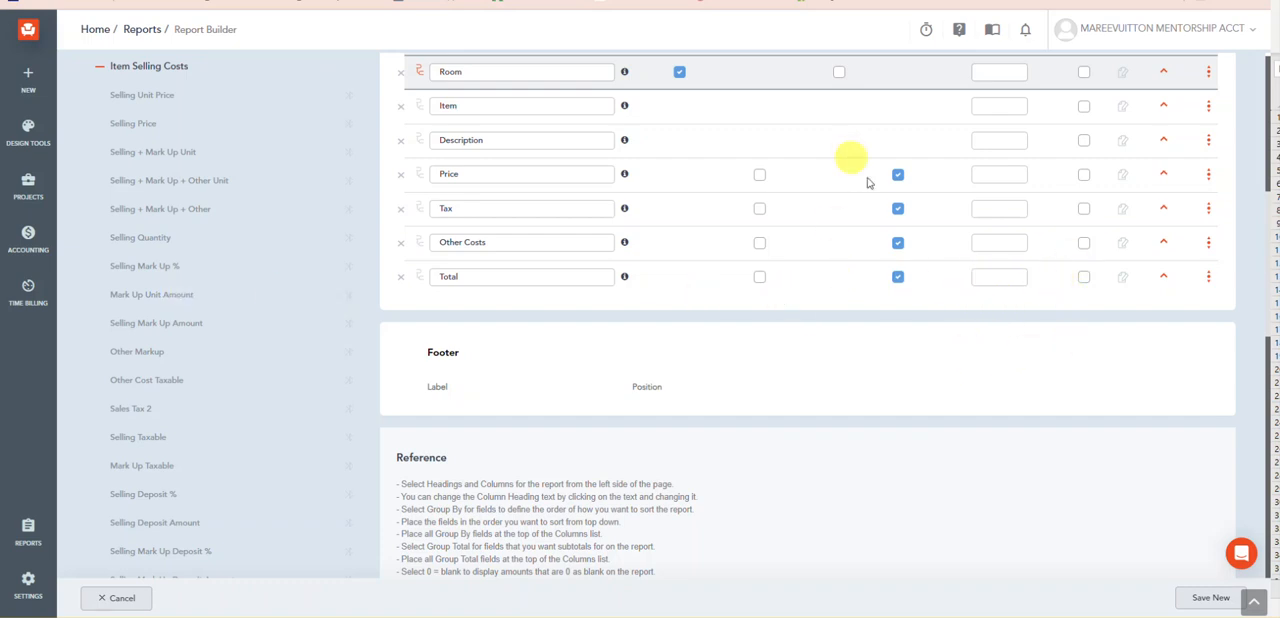
scroll(1077, 306, up, 2)
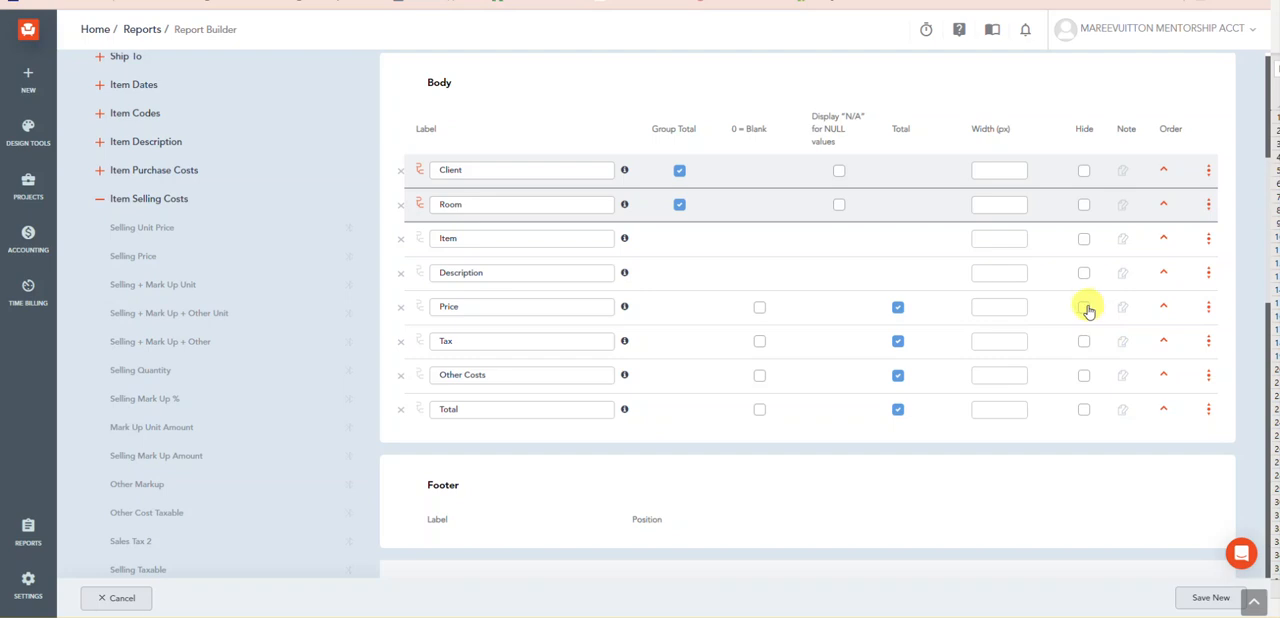
click(1085, 308)
click(1084, 341)
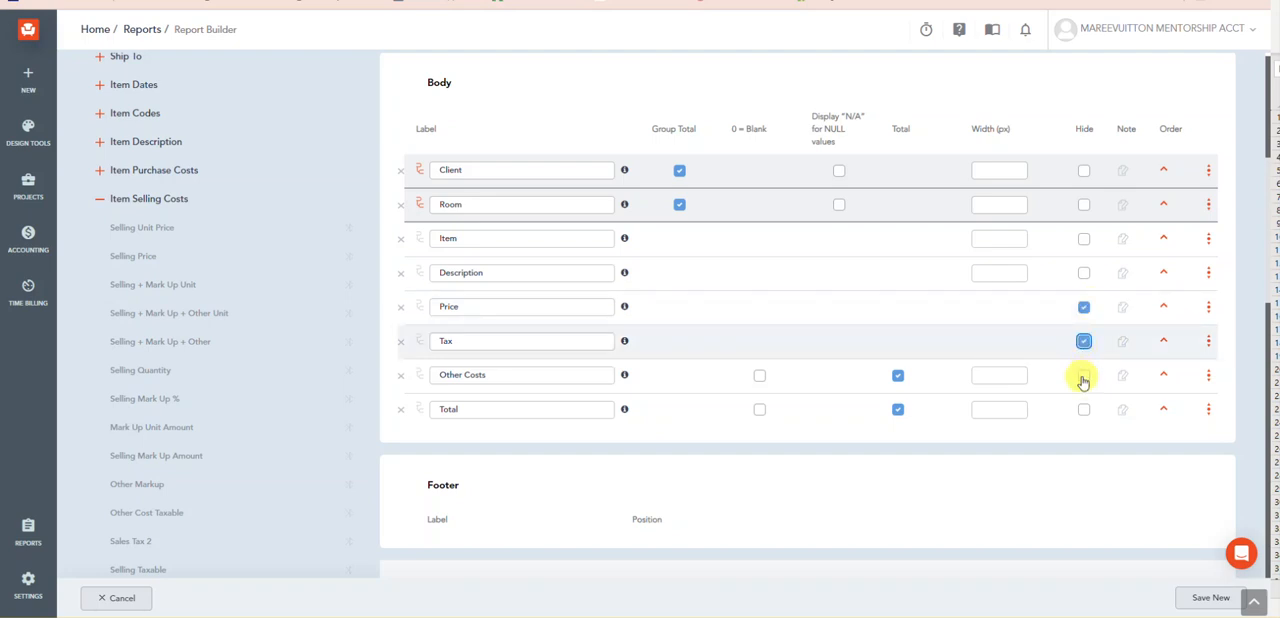
click(1083, 377)
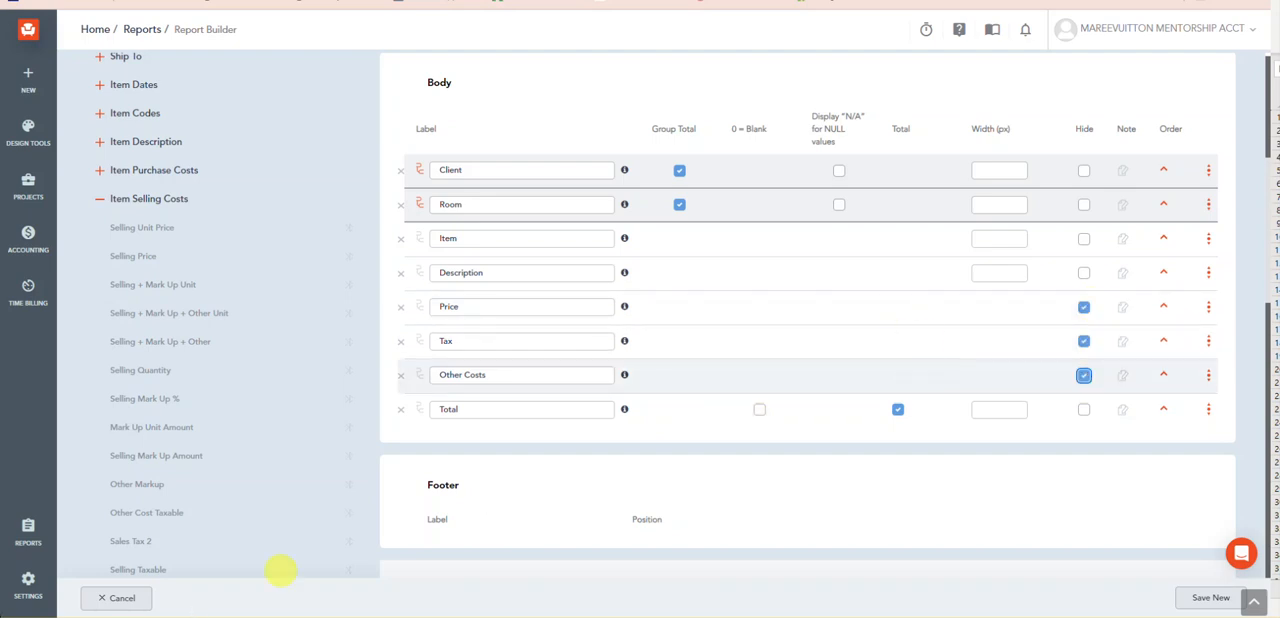
Step: Add the Client Payments and Client Total Balance fields from Item Selling Costs to the report body
scroll(363, 373, down, 2)
scroll(320, 518, down, 1)
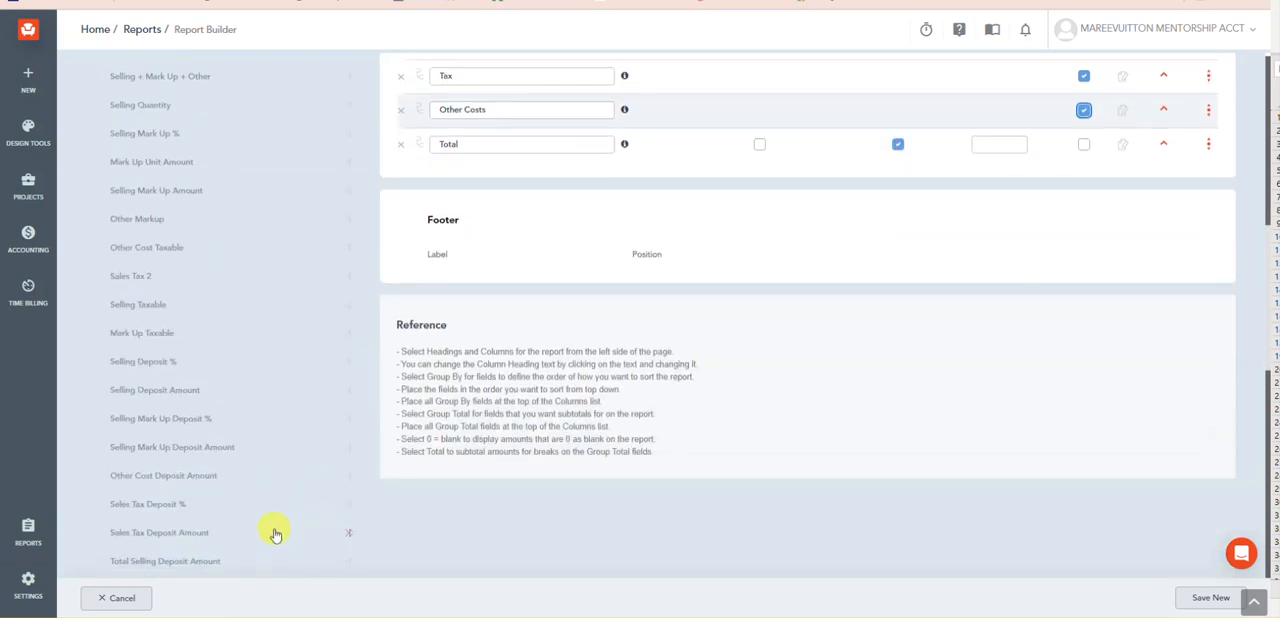
scroll(280, 523, down, 2)
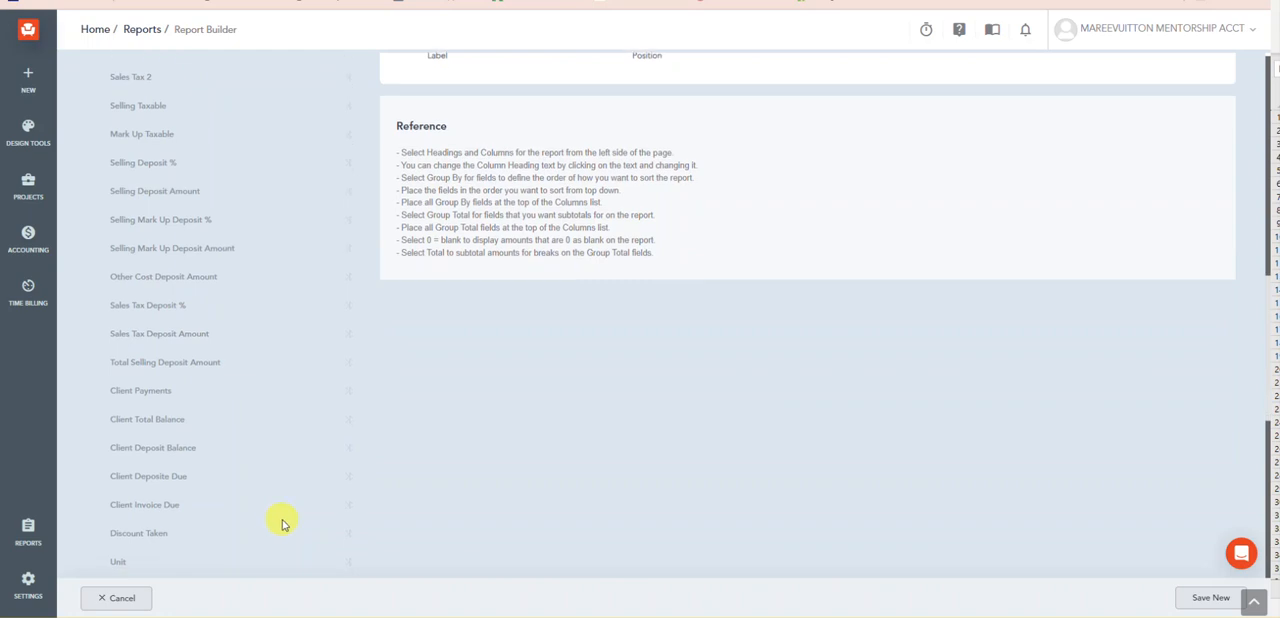
scroll(282, 528, up, 5)
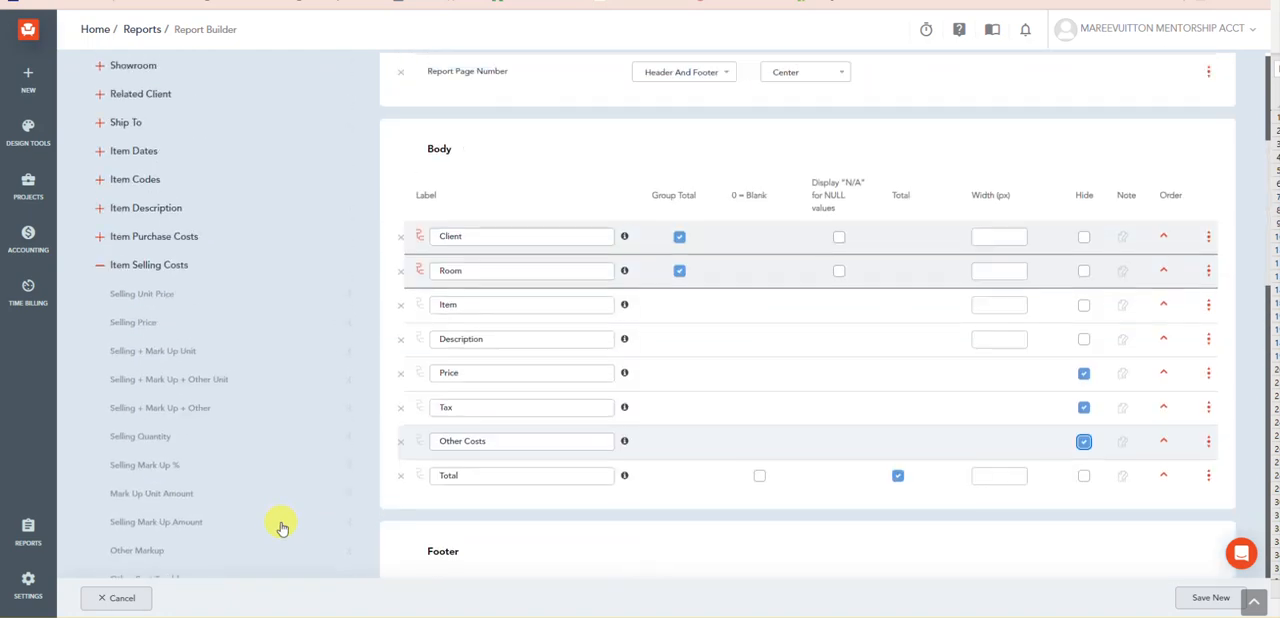
scroll(123, 318, down, 5)
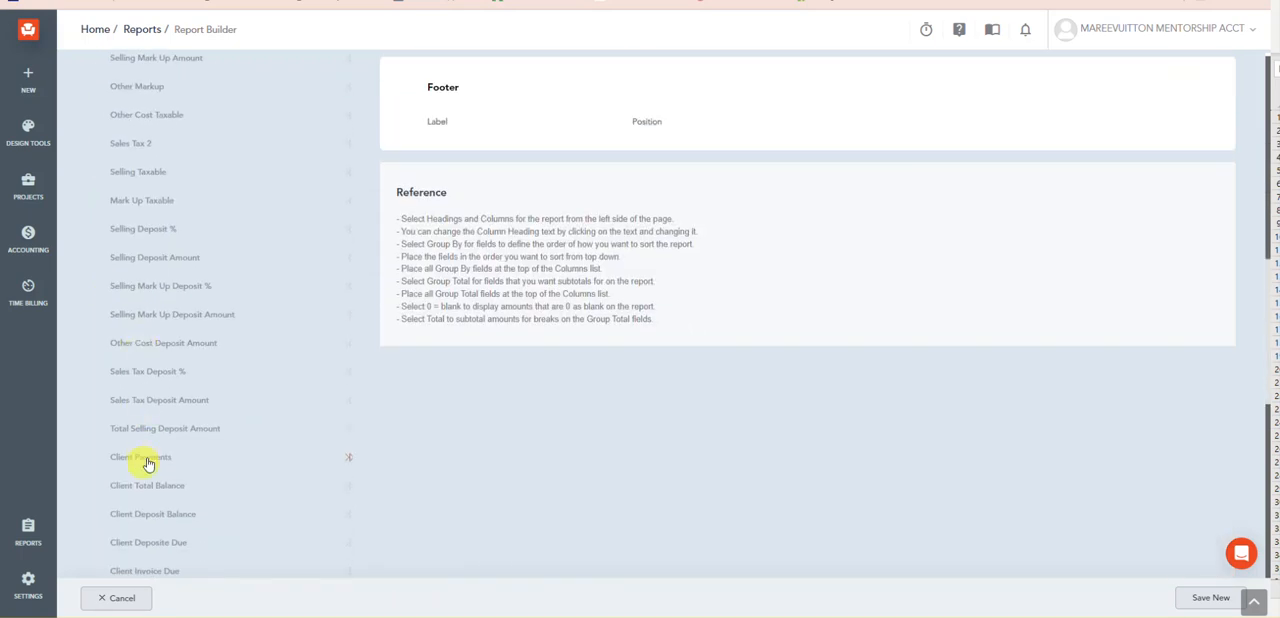
click(145, 460)
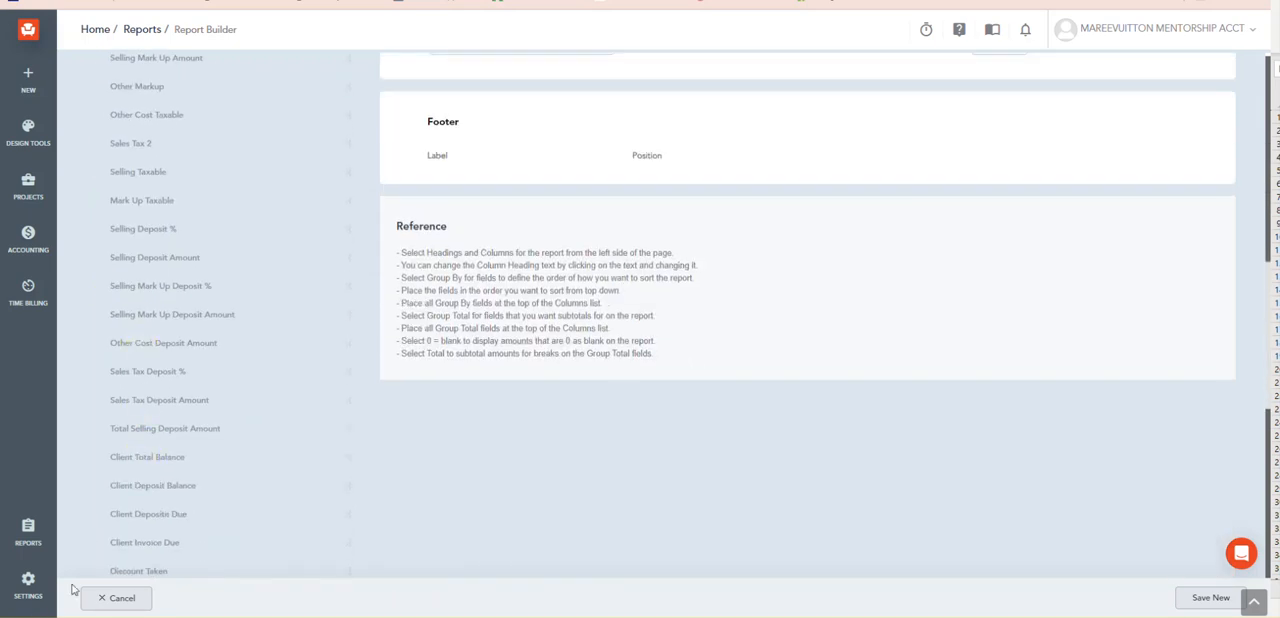
click(120, 460)
Step: Turn on totals for the Client Payments and Client Total Balance columns
scroll(134, 437, up, 5)
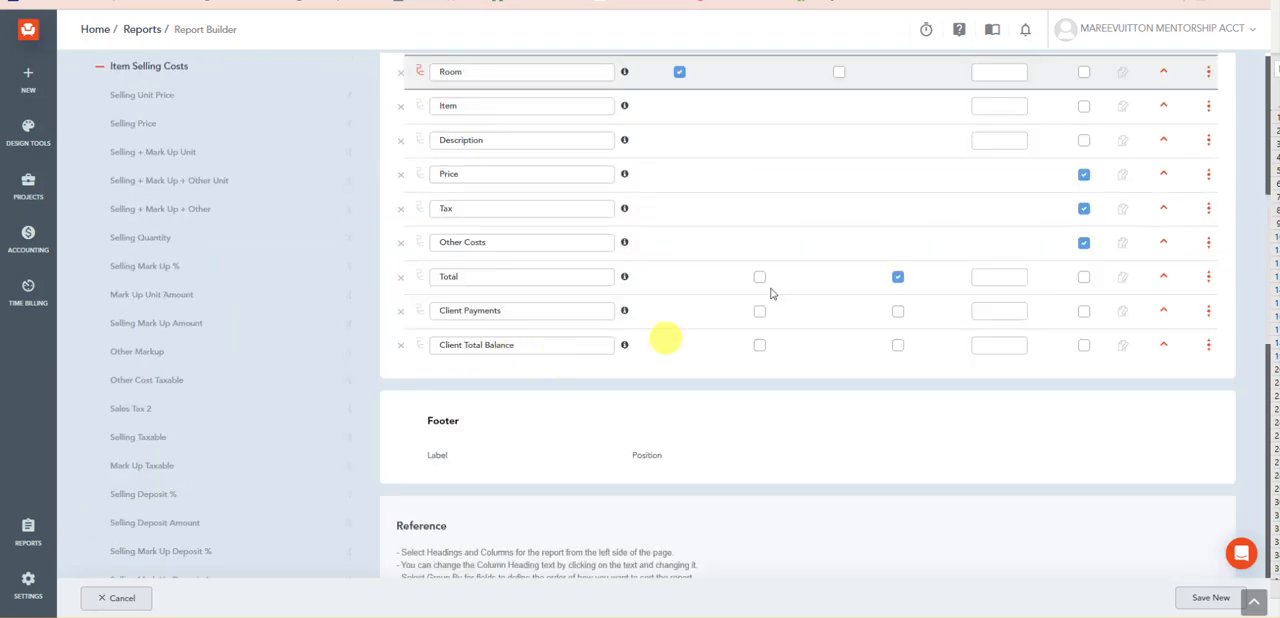
click(896, 312)
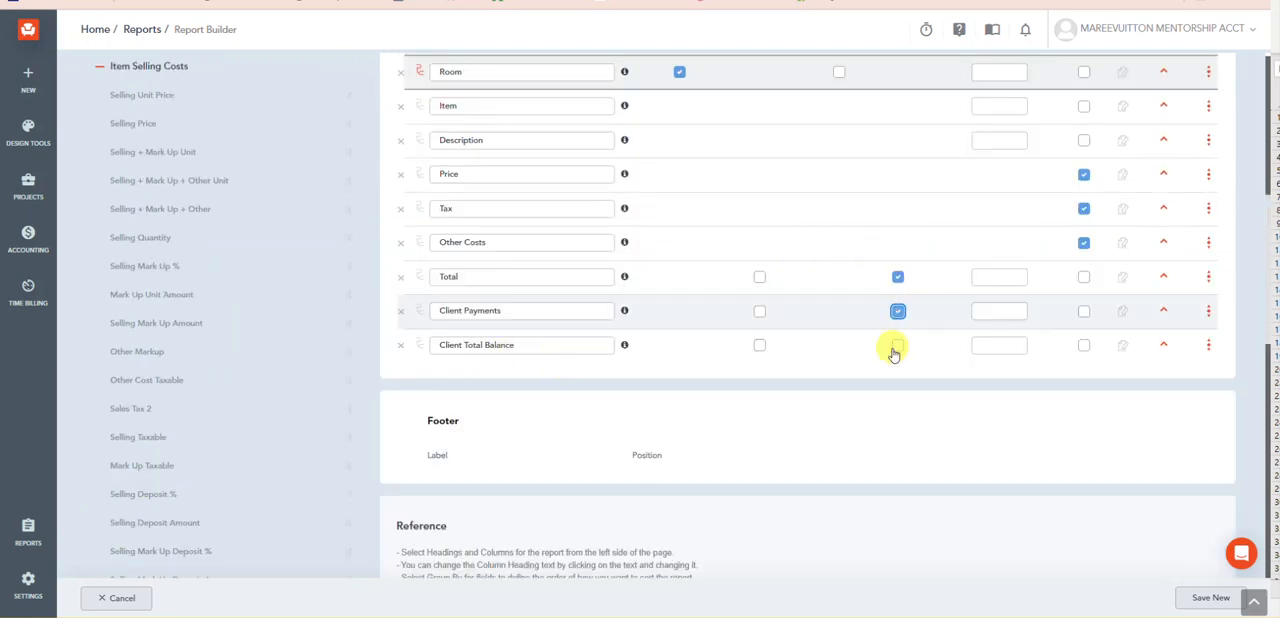
click(897, 345)
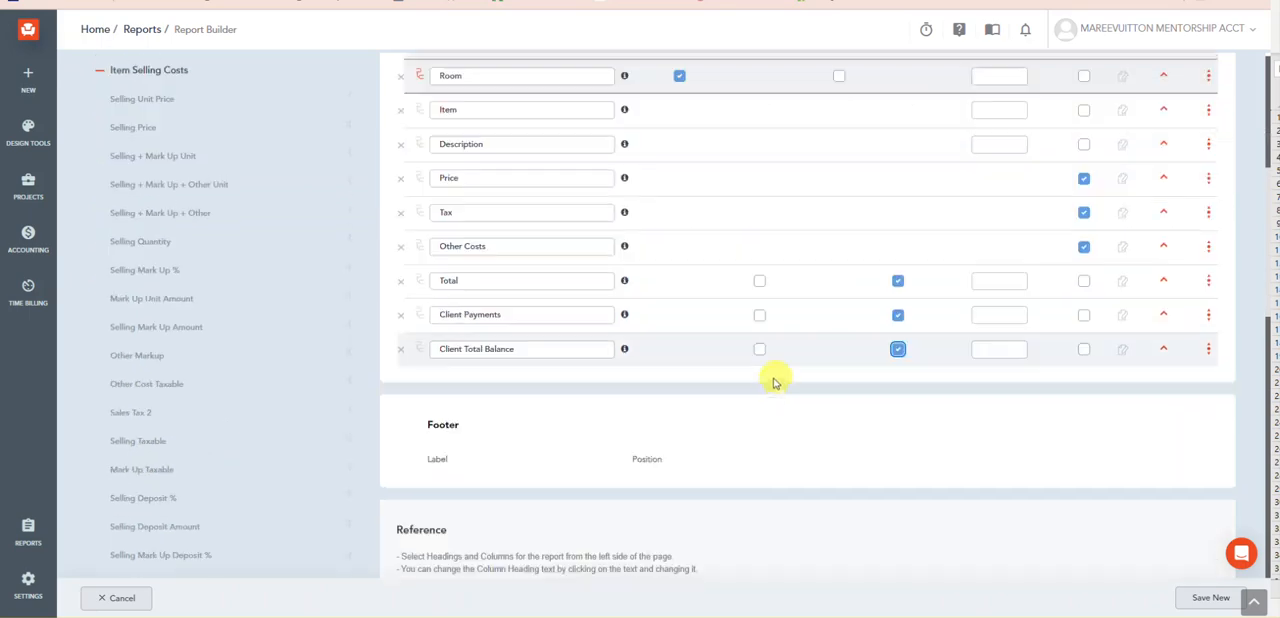
Step: Generate the report preview, review its pages and limit it by Client Id to ALYS BEACH TEST CLIENT
scroll(772, 383, up, 10)
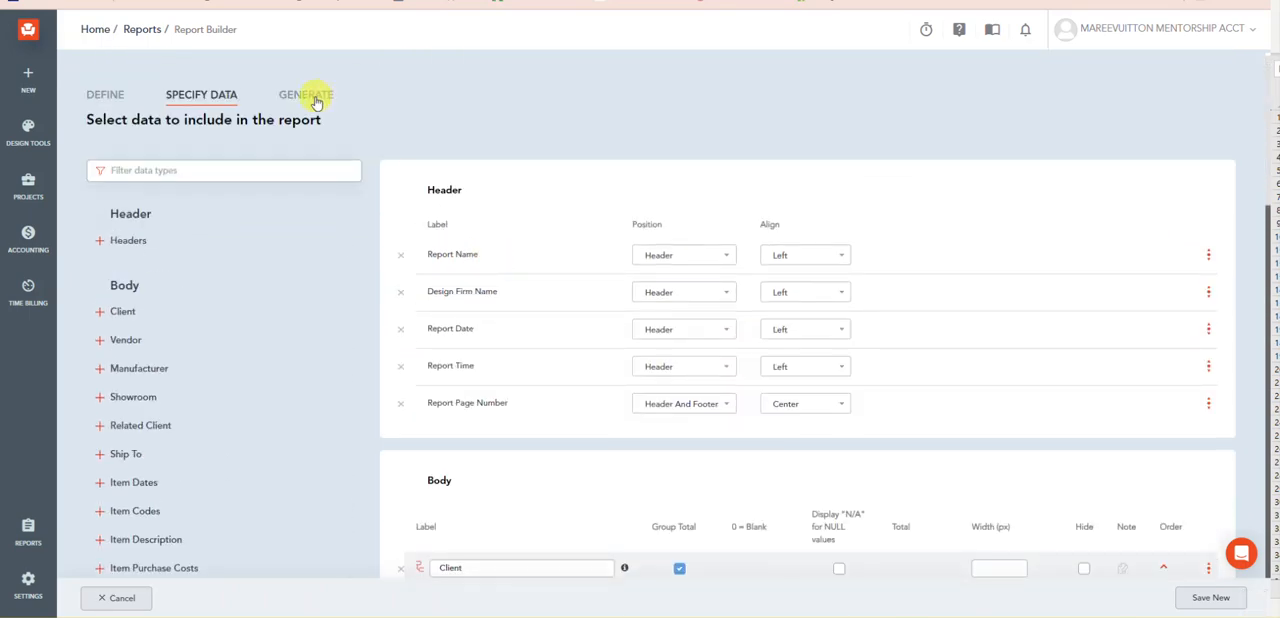
click(305, 94)
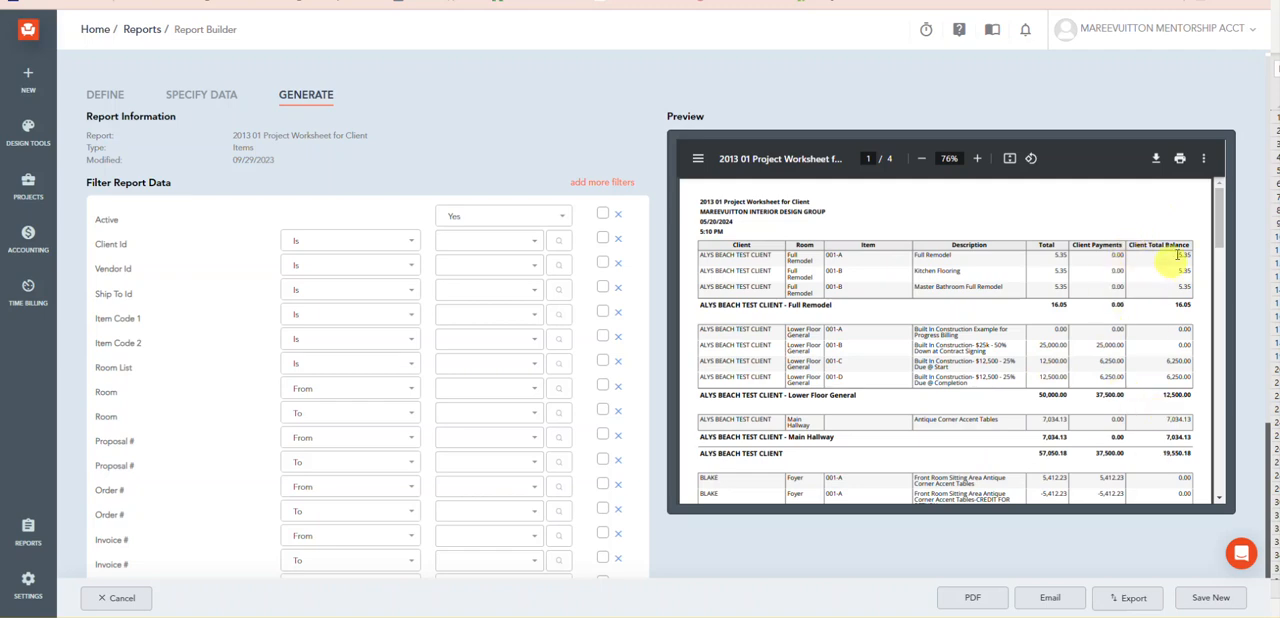
scroll(1220, 352, down, 3)
scroll(1190, 352, down, 5)
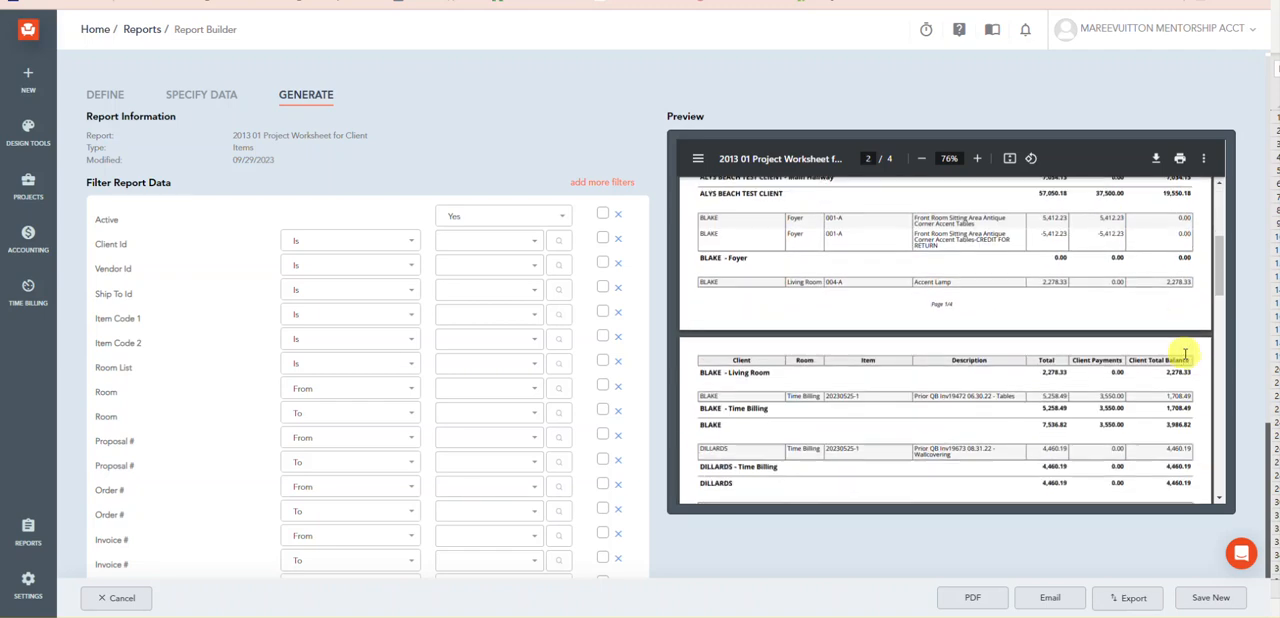
scroll(1185, 352, down, 10)
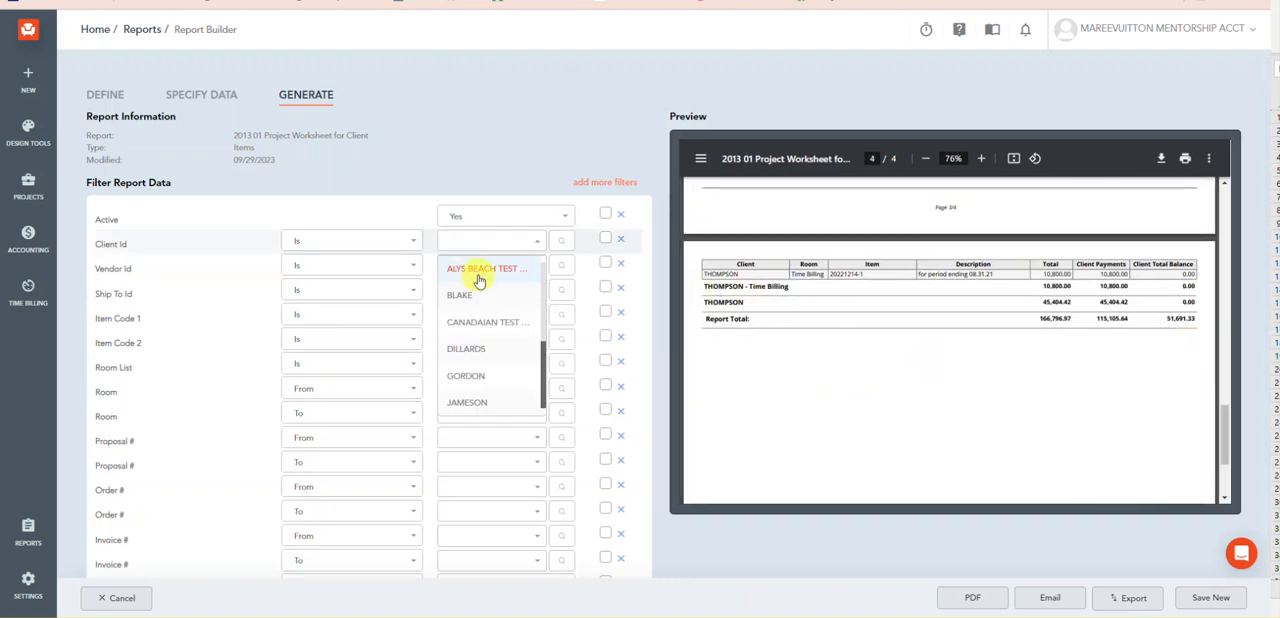
click(478, 269)
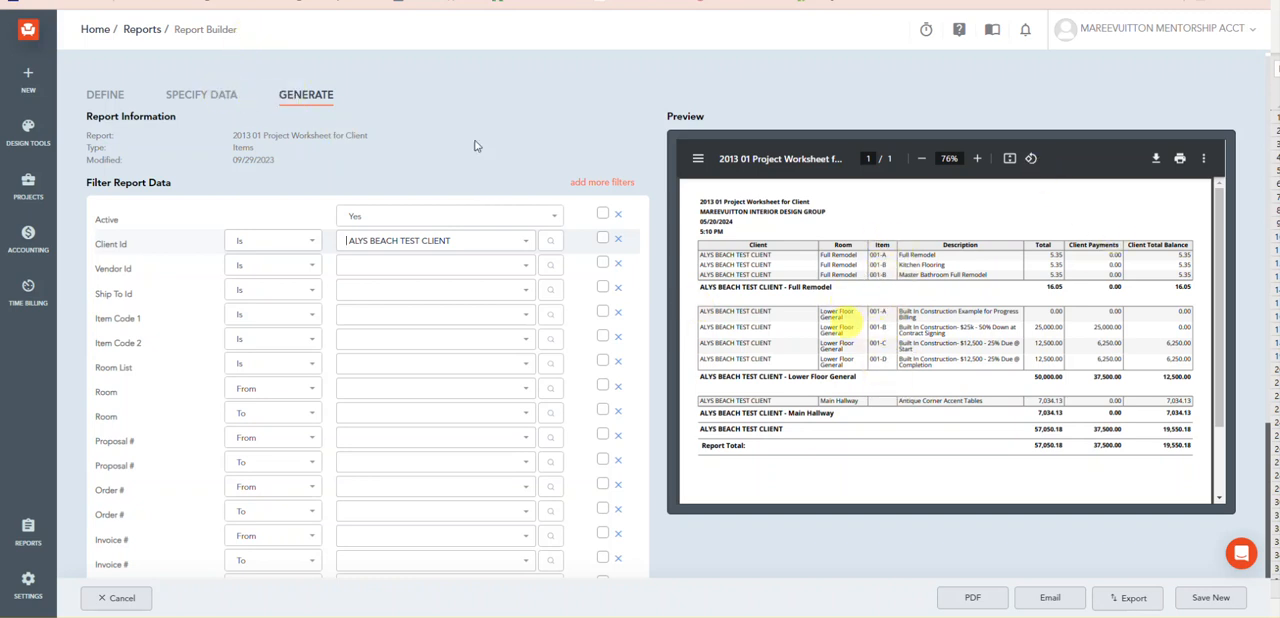
Step: Return to the report's data specification and add the Proposal # and Invoice # fields from Item Codes
click(192, 95)
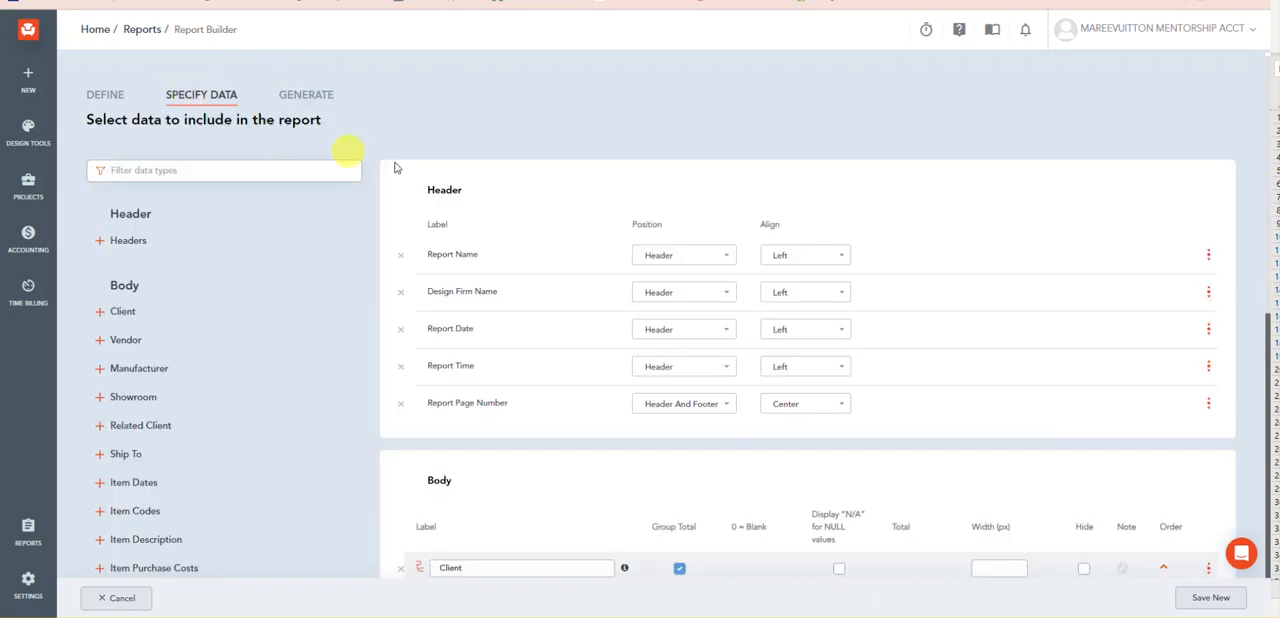
scroll(400, 177, down, 5)
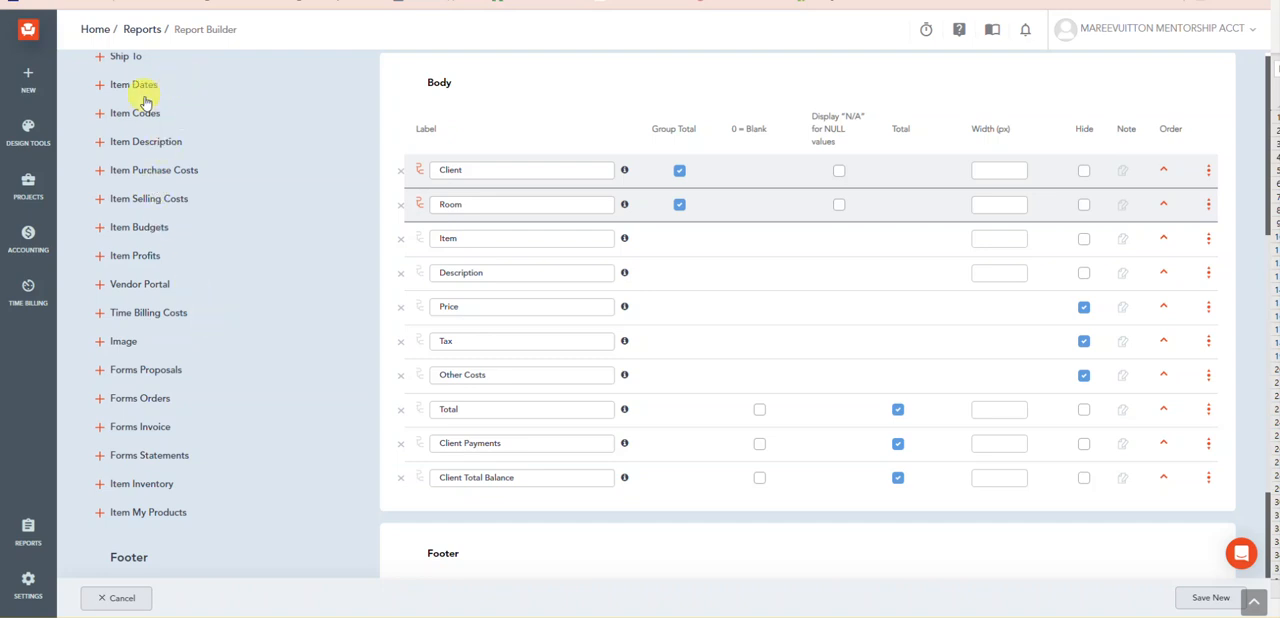
click(97, 115)
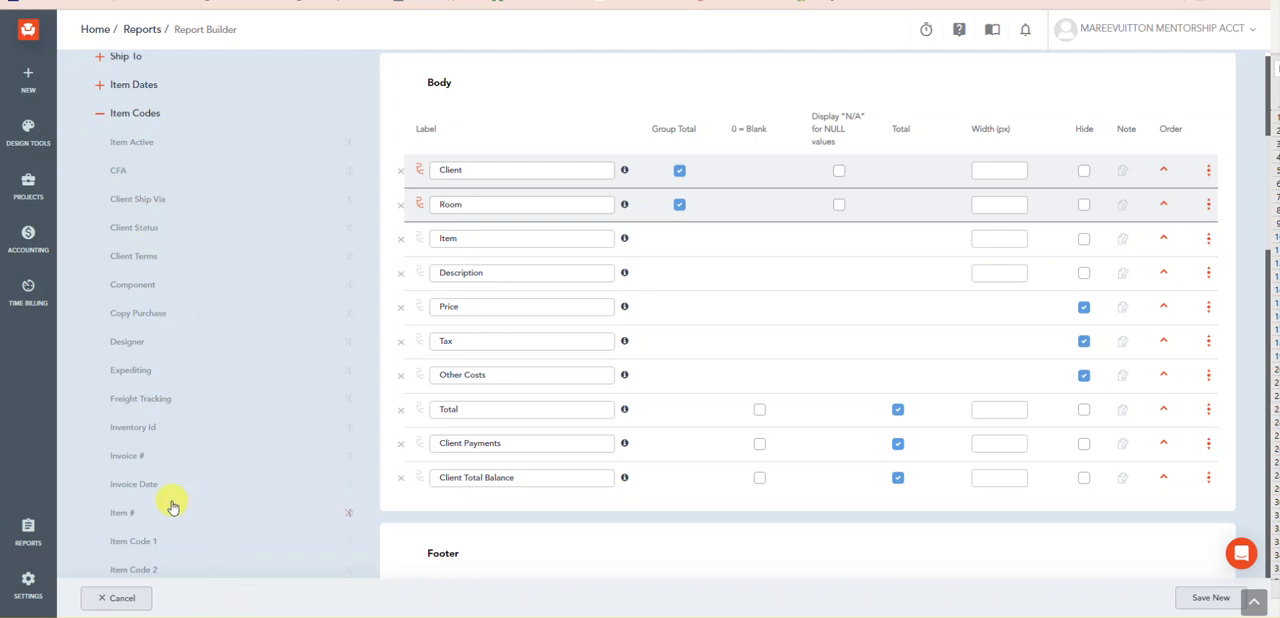
scroll(170, 504, down, 1)
scroll(170, 504, down, 1)
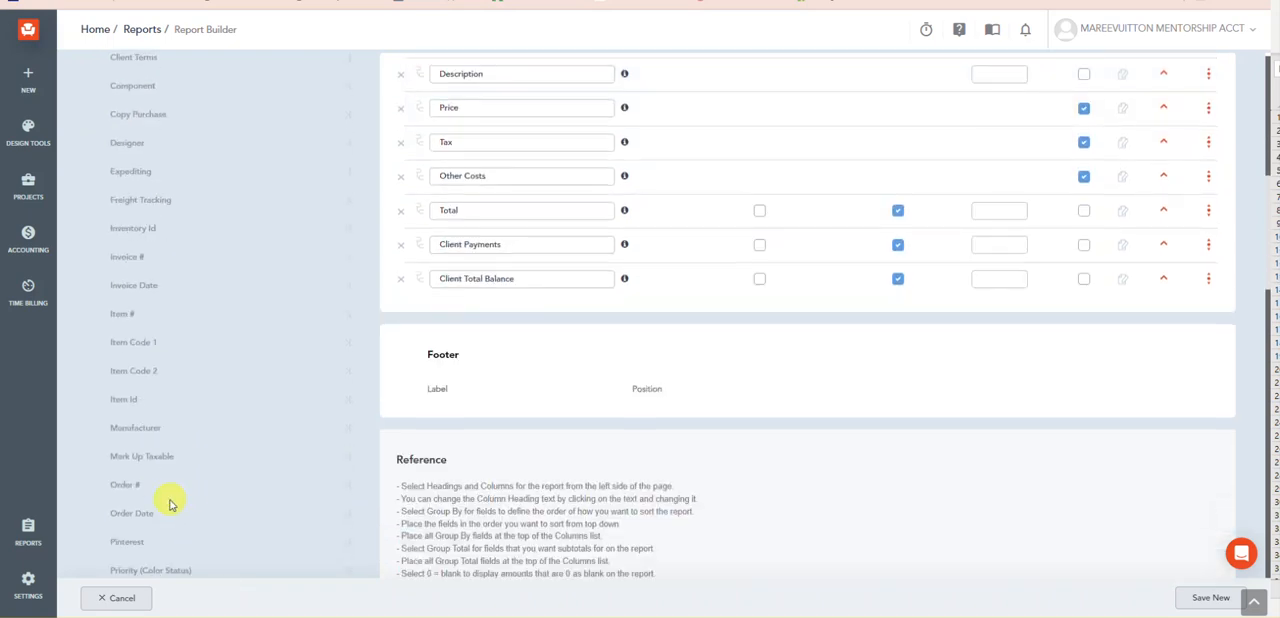
scroll(170, 504, down, 1)
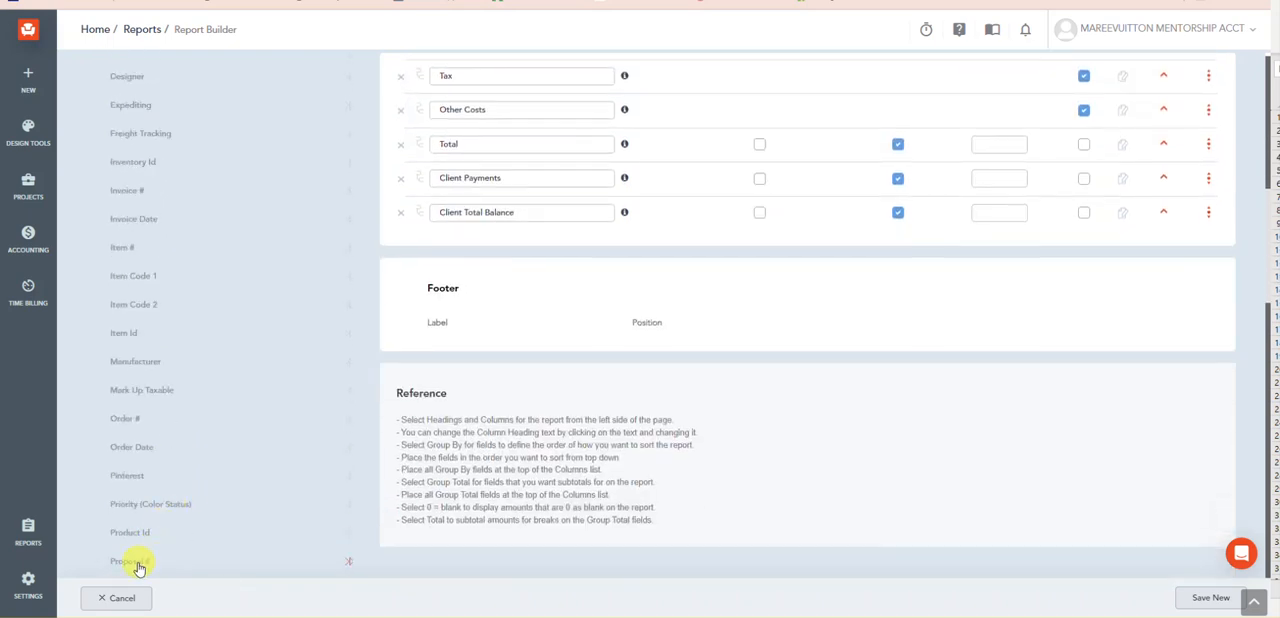
click(133, 530)
click(128, 188)
scroll(837, 329, up, 3)
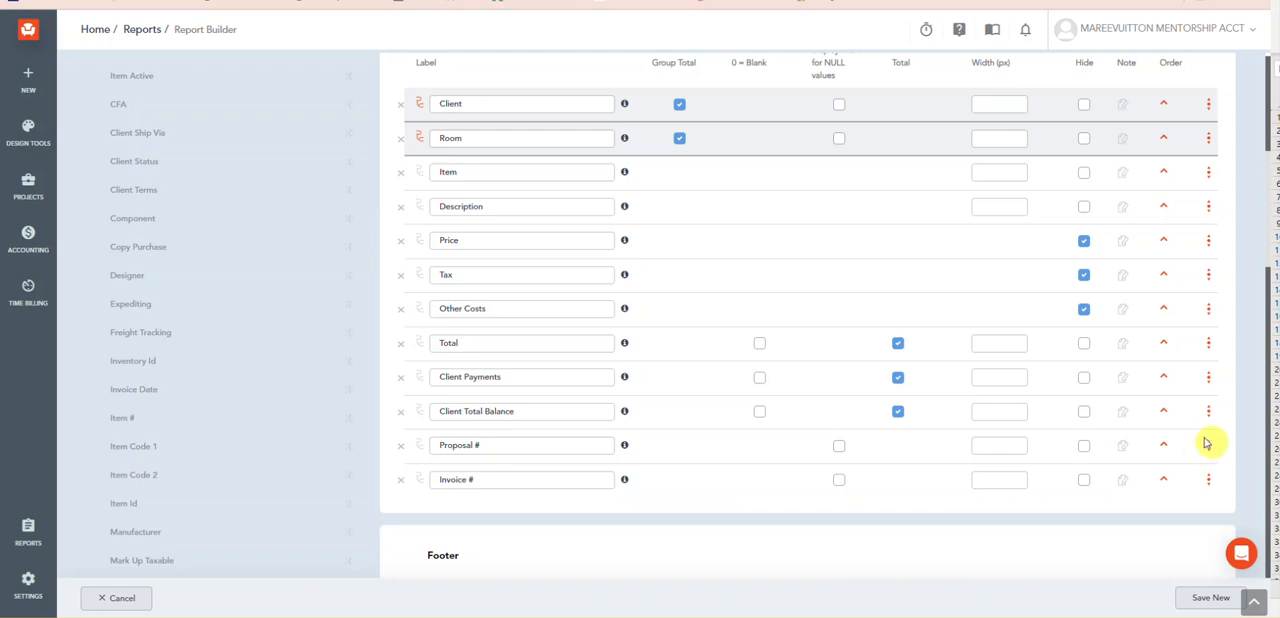
Step: Move the Proposal # and Invoice # fields directly below Room in the report body and generate the preview
drag(1194, 443, 1203, 194)
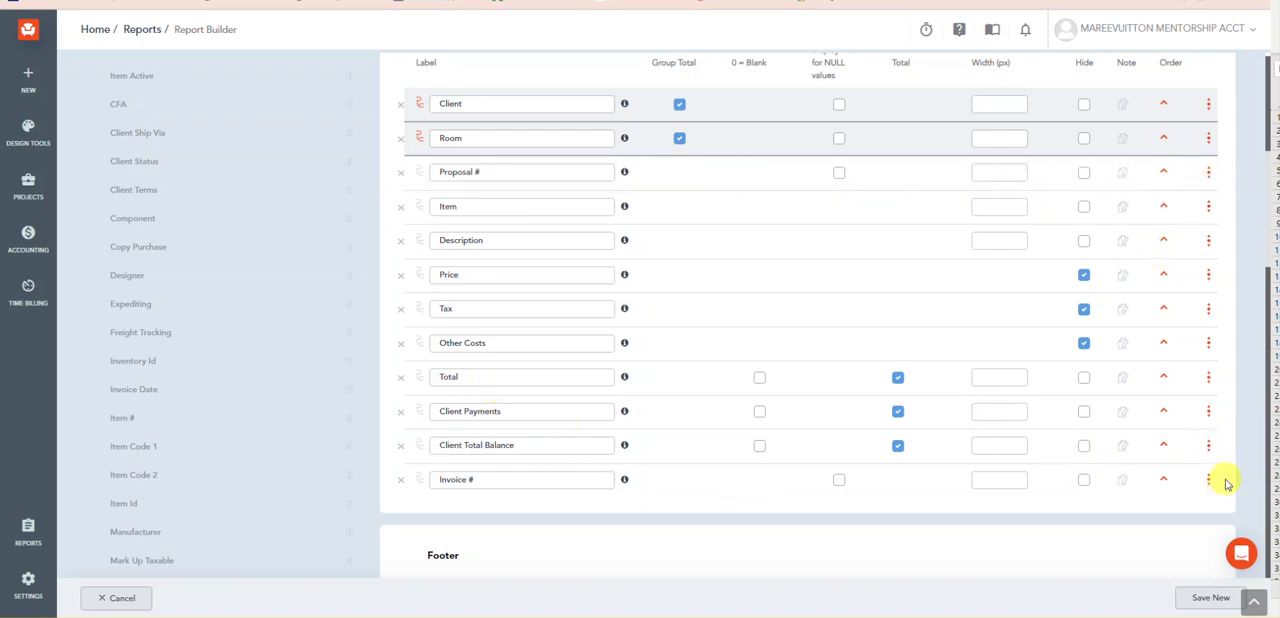
drag(1211, 479, 1226, 184)
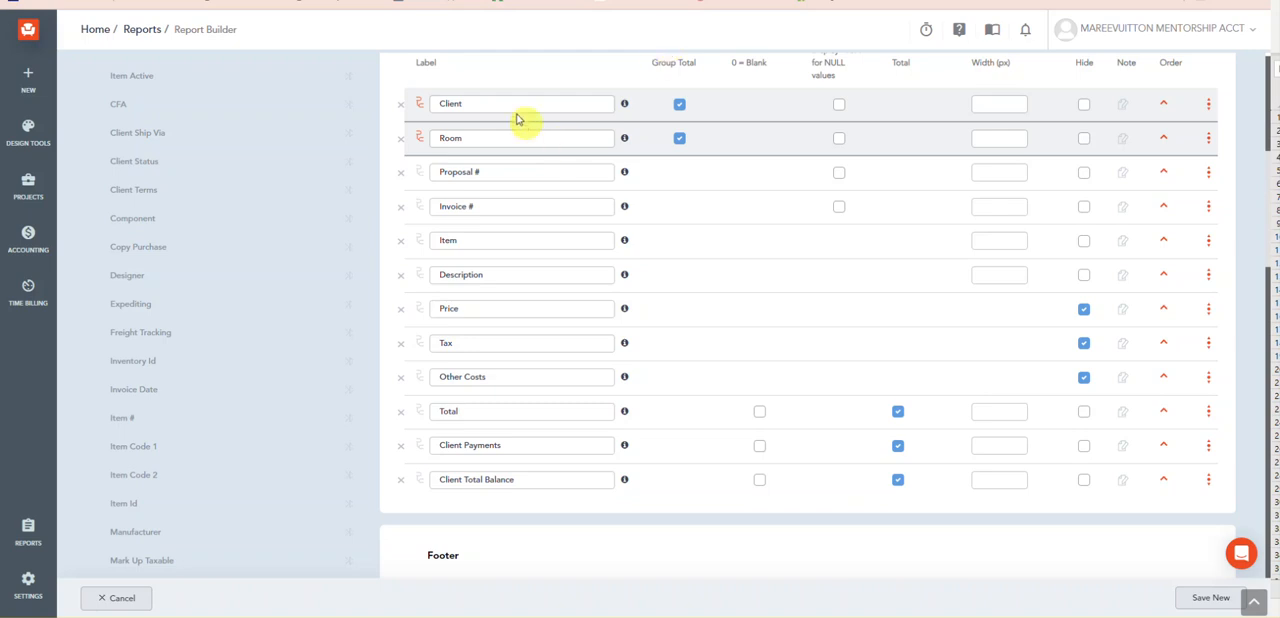
scroll(423, 172, up, 5)
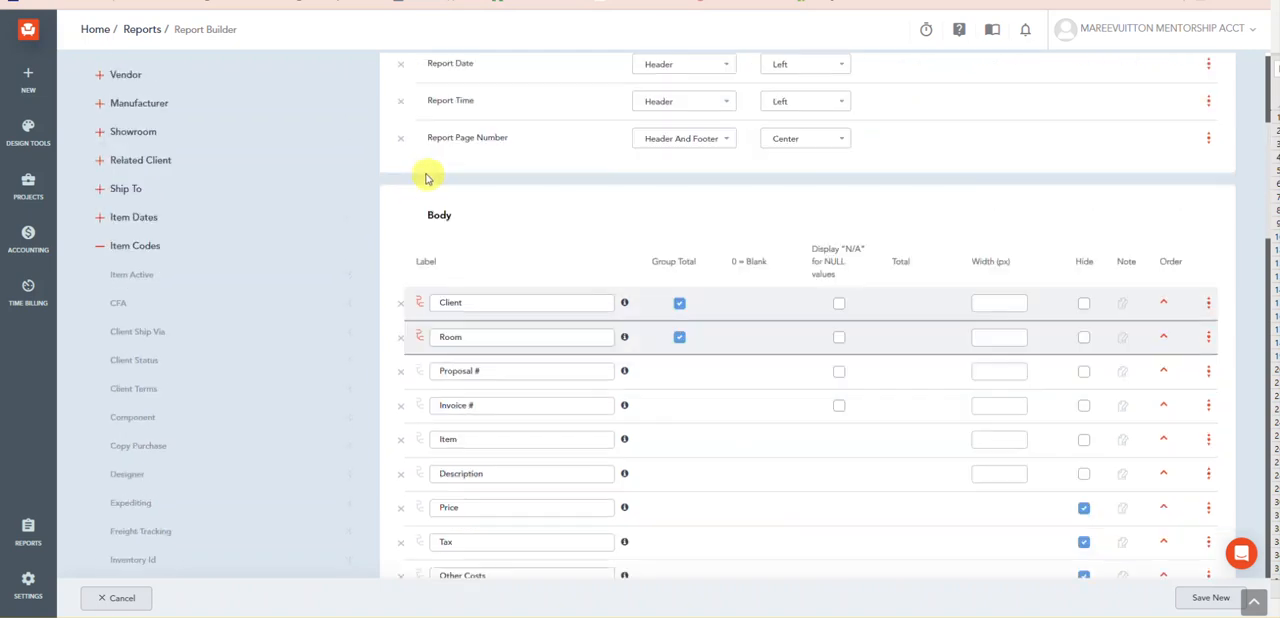
click(310, 96)
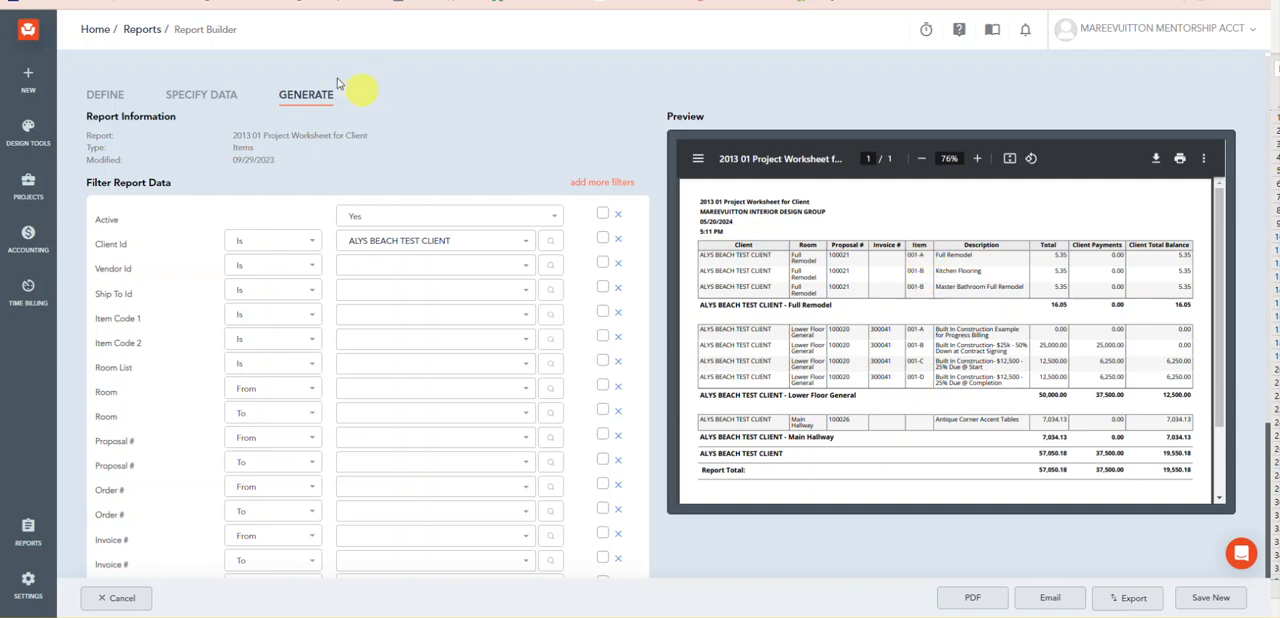
Step: Hide the Item column in the report body and regenerate the preview
click(187, 103)
scroll(600, 280, down, 5)
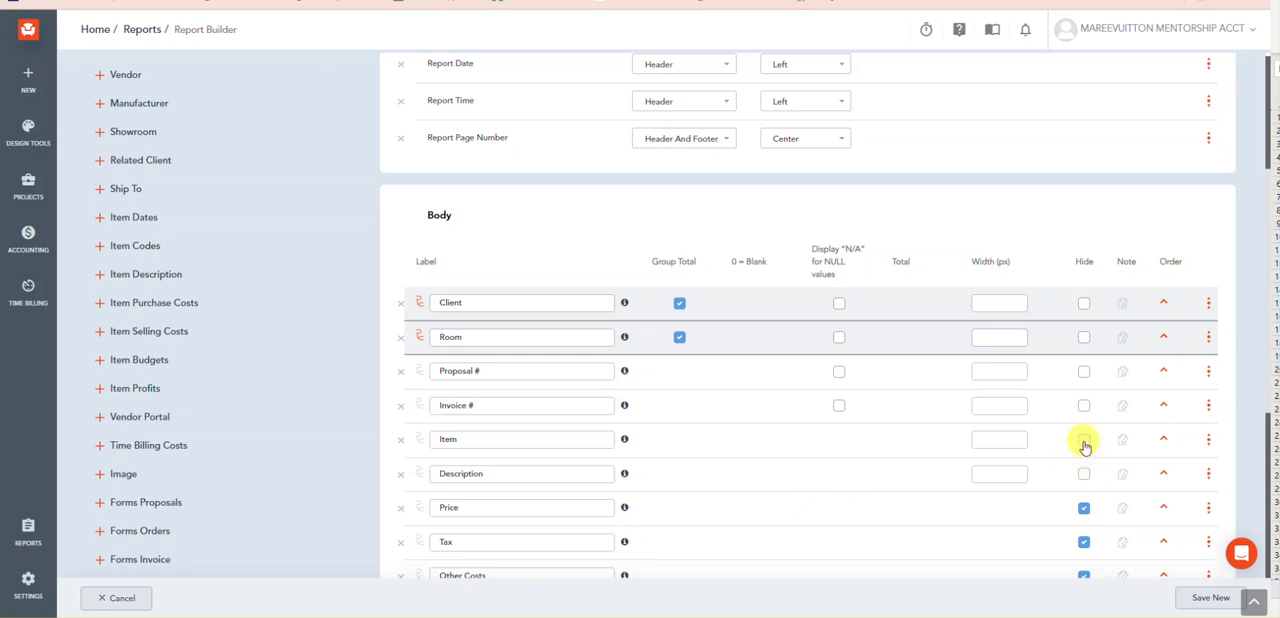
scroll(378, 287, up, 5)
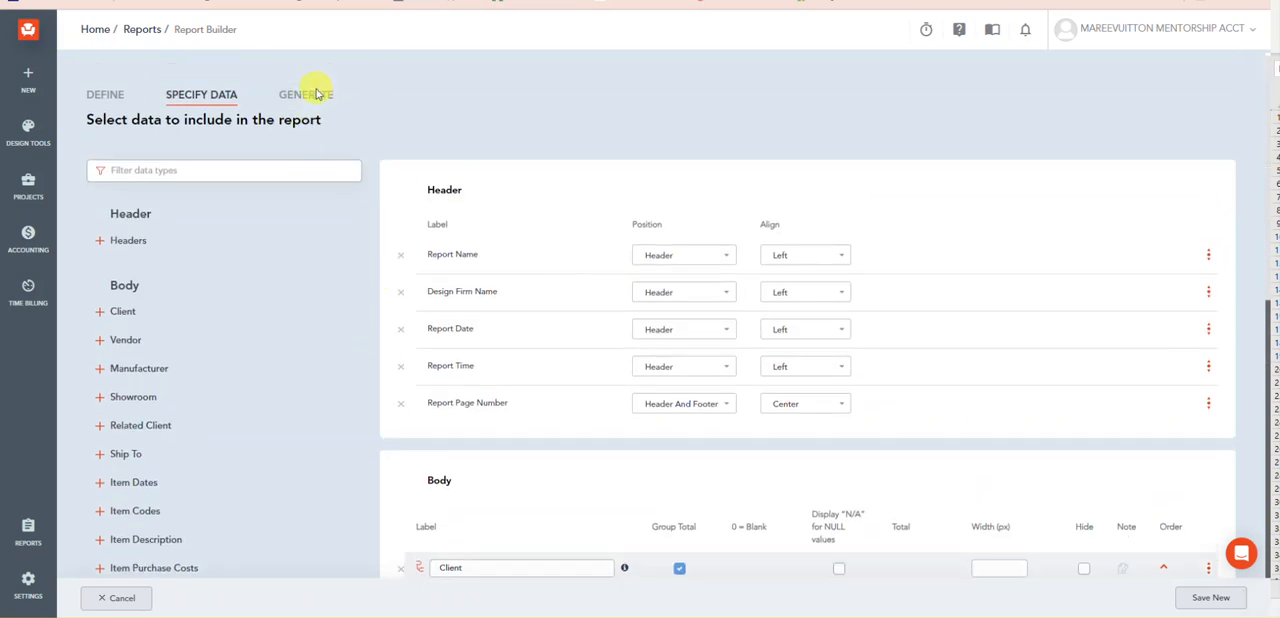
click(318, 97)
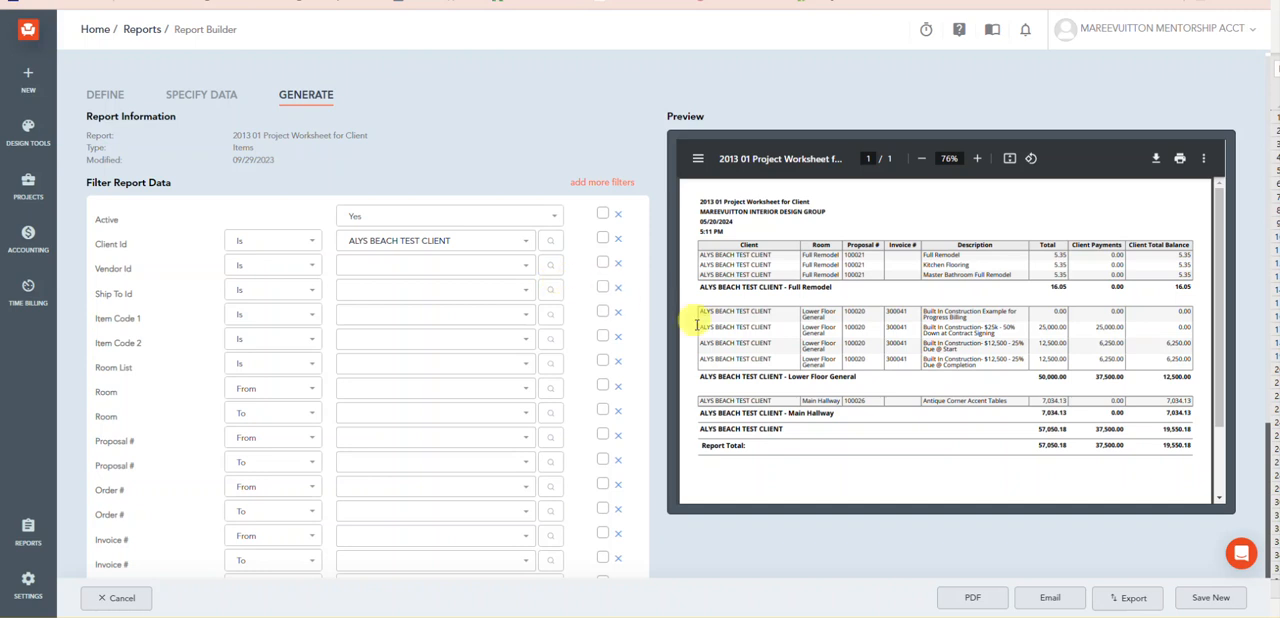
Step: Save the customized report as a new report named "Project Worksheet CLIENT w/ Prop+Inv,Payment+Bal"
click(1209, 598)
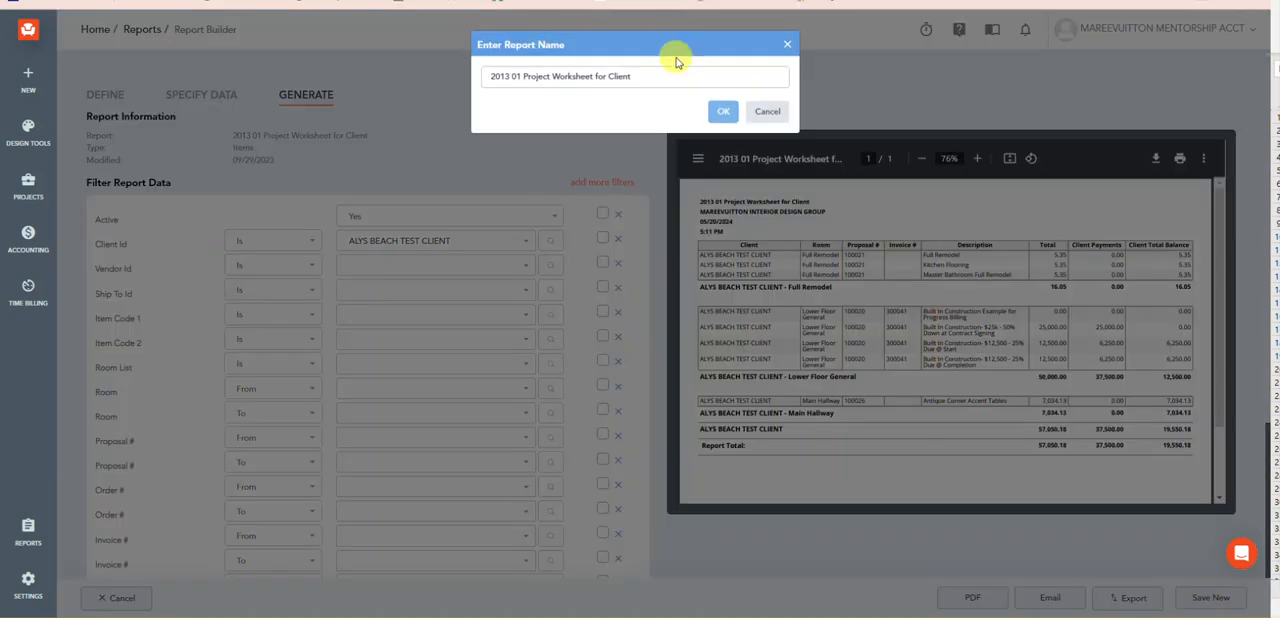
drag(651, 77, 488, 84)
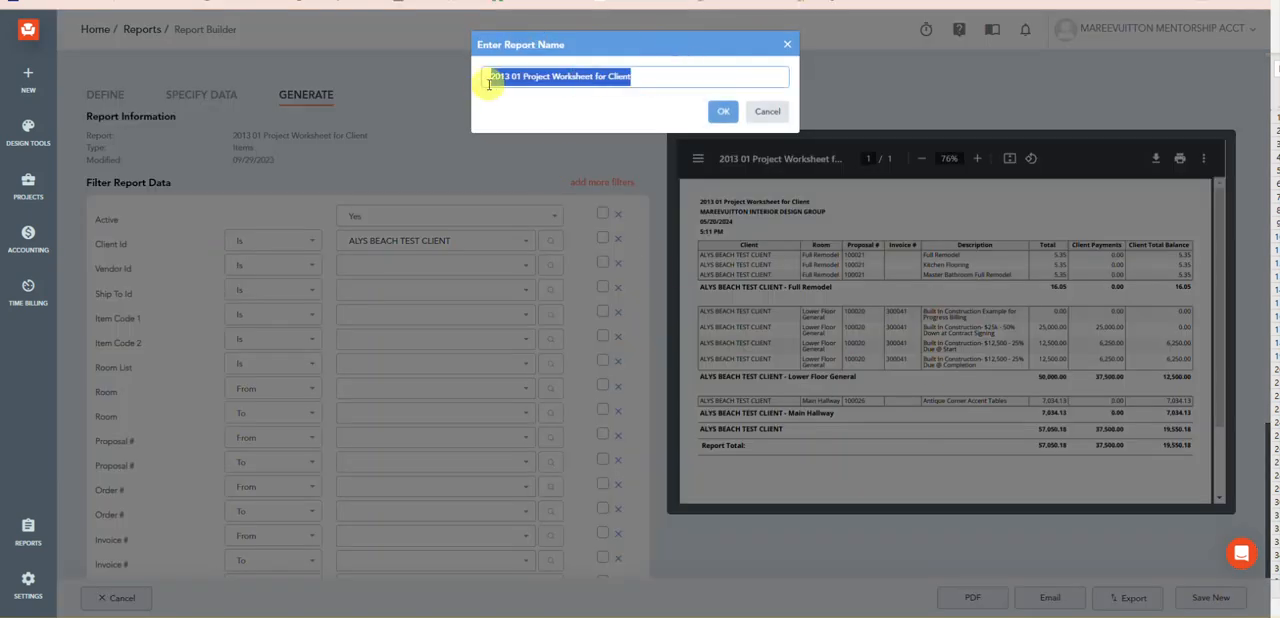
key(BackSpace)
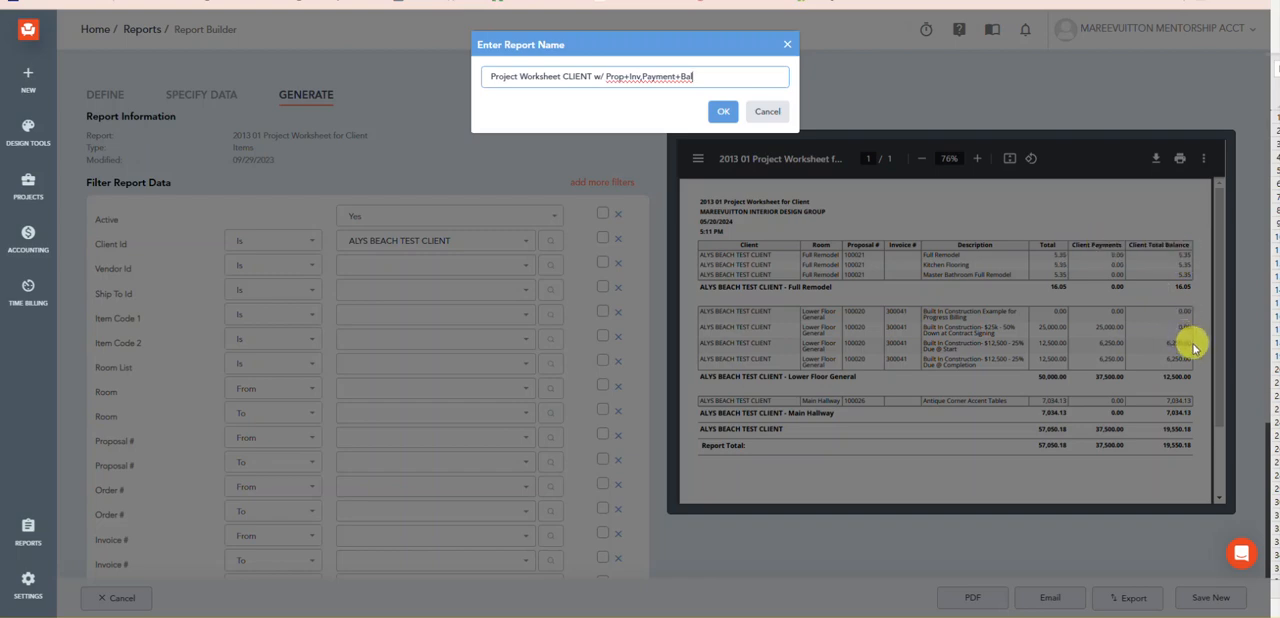
click(712, 117)
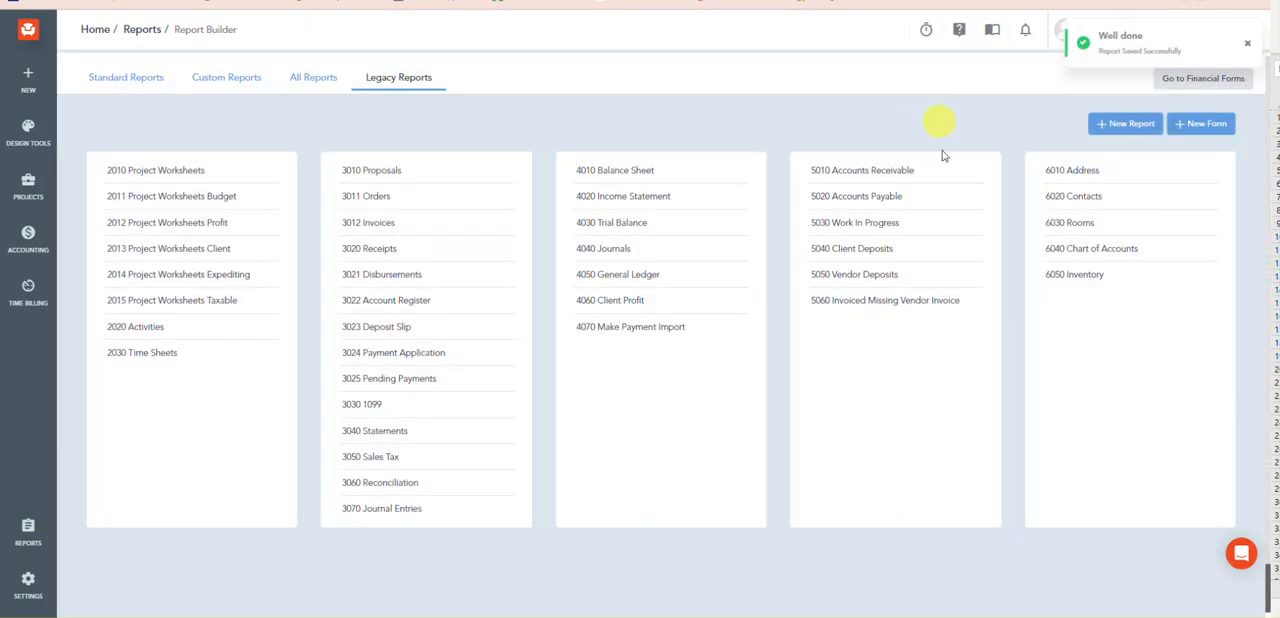
Step: Open the custom report "Project Worksheet CLIENT w/ Prop+Inv,Payment+Bal" for editing and generate its preview
click(226, 77)
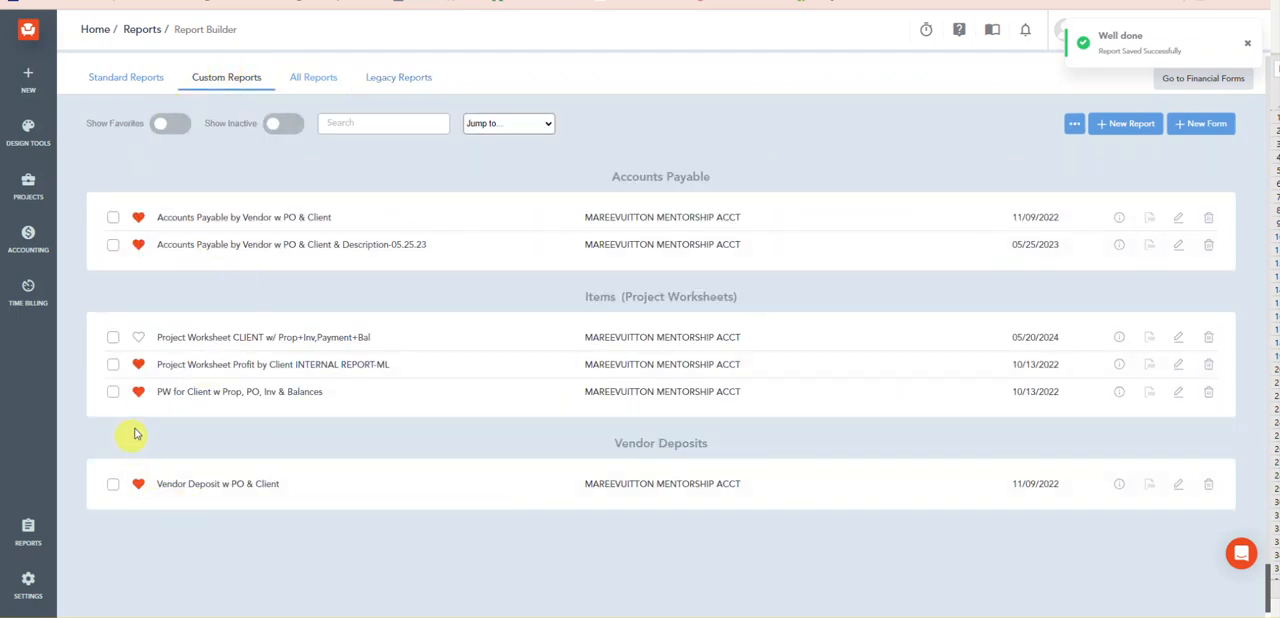
click(1179, 338)
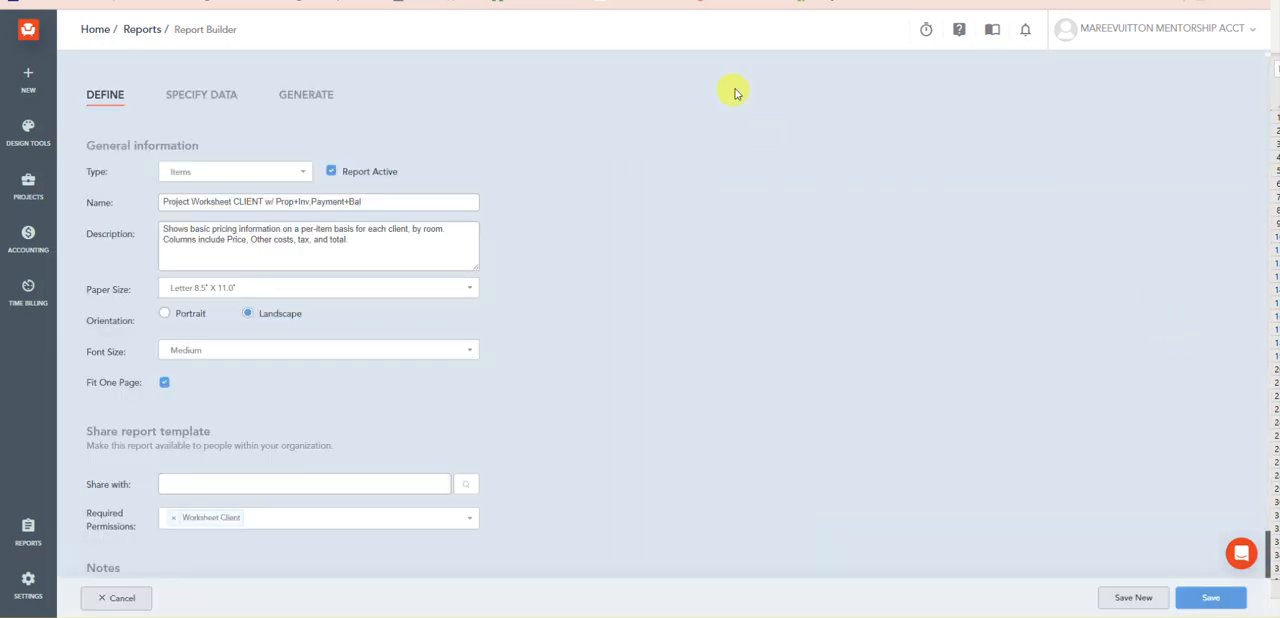
click(290, 93)
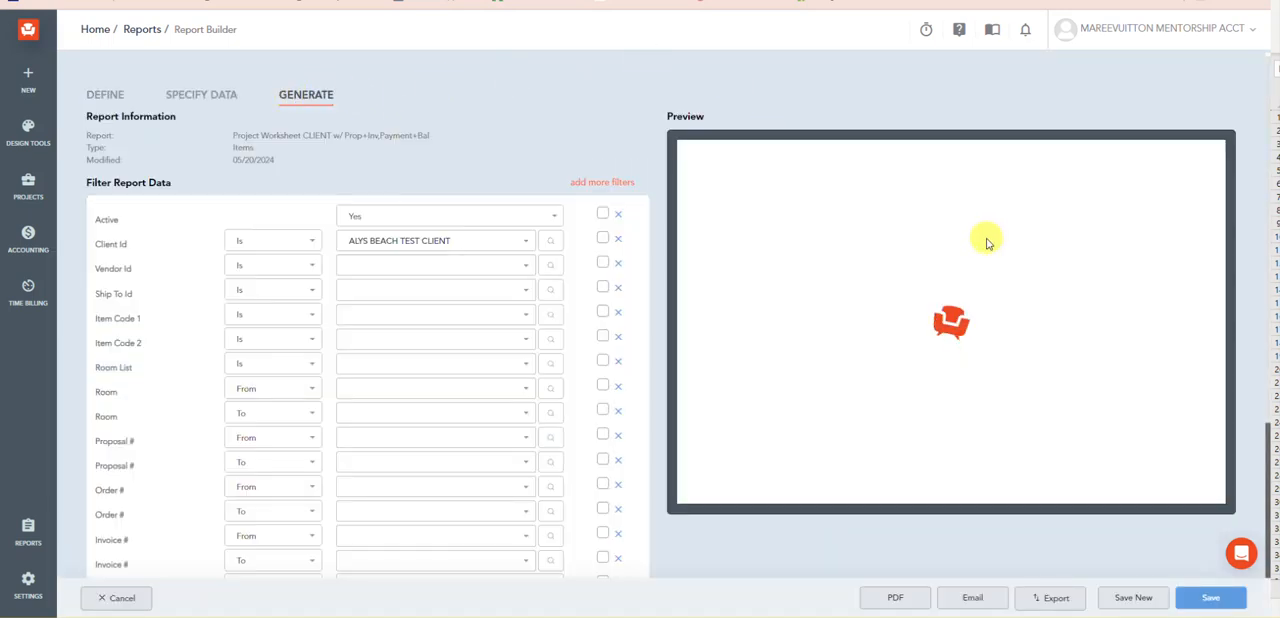